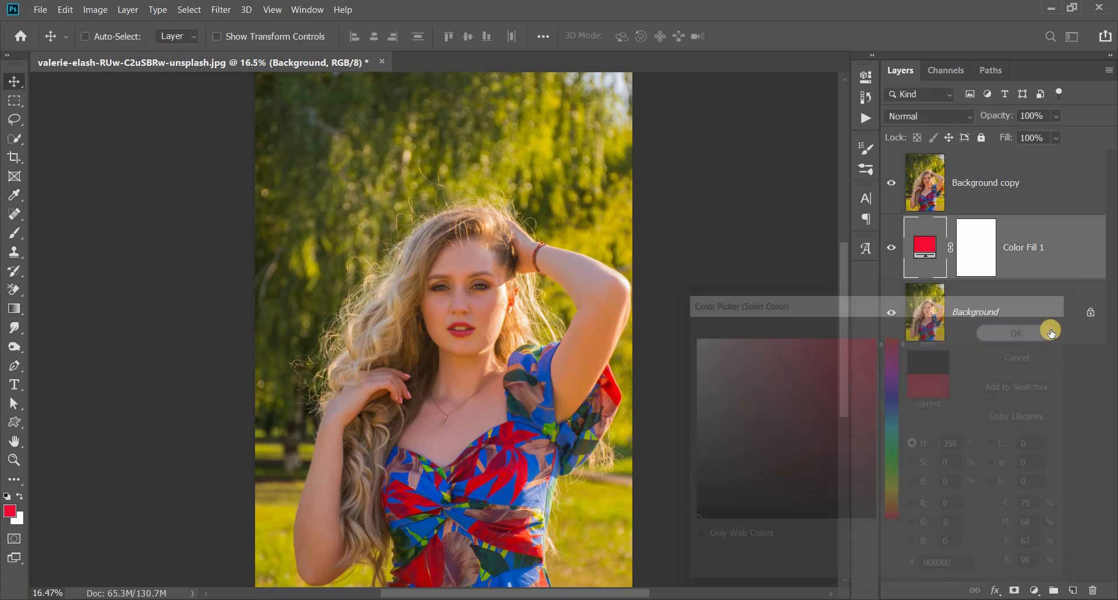
Outline the woman on the Background copy layer, including her hair and arms, with a loose Lasso selection
{"action": "left_click", "coordinate": [892, 183]}
{"action": "left_click", "coordinate": [891, 183]}
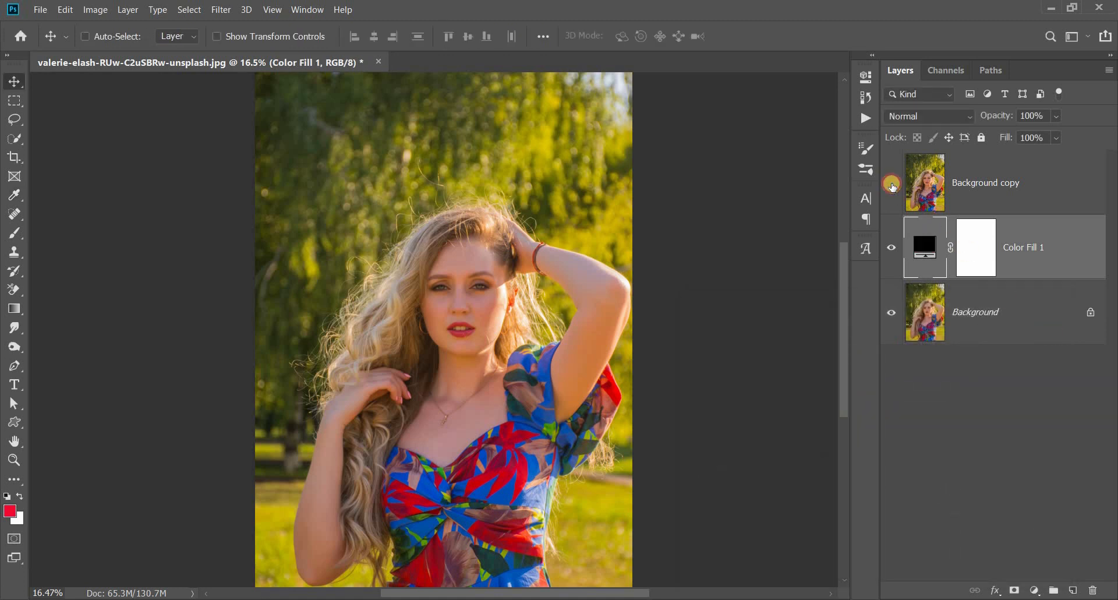
{"action": "left_click", "coordinate": [1019, 166]}
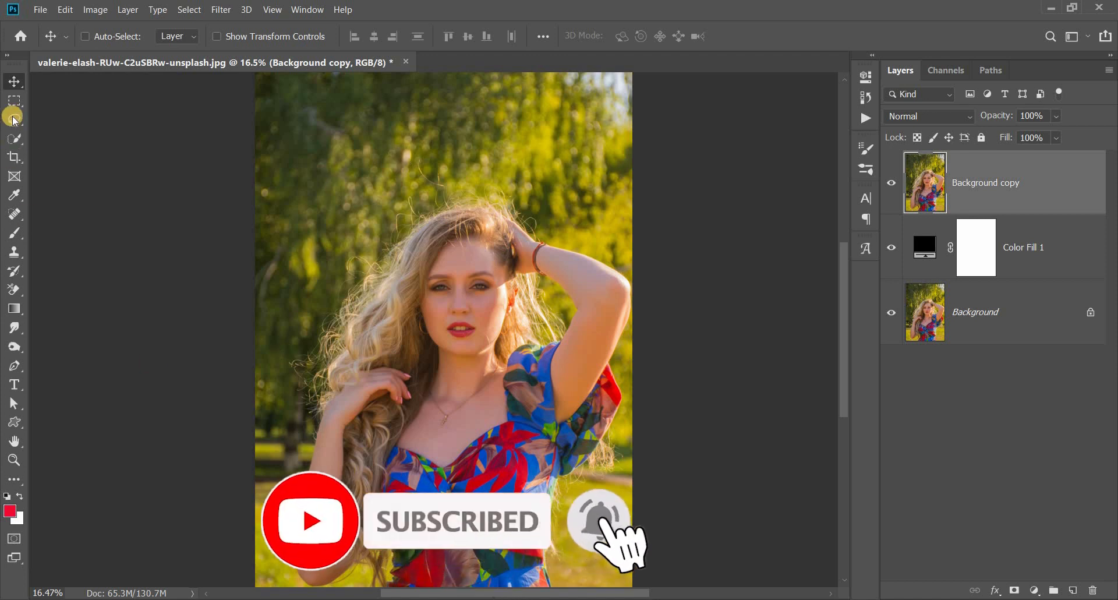
{"action": "key", "text": "l"}
{"action": "mouse_move", "coordinate": [526, 213]}
{"action": "left_mouse_down"}
{"action": "mouse_move", "coordinate": [477, 196]}
{"action": "mouse_move", "coordinate": [395, 227]}
{"action": "mouse_move", "coordinate": [304, 362]}
{"action": "mouse_move", "coordinate": [297, 389]}
{"action": "mouse_move", "coordinate": [311, 438]}
{"action": "mouse_move", "coordinate": [292, 508]}
{"action": "left_mouse_up"}
{"action": "mouse_move", "coordinate": [292, 563]}
{"action": "left_mouse_down"}
{"action": "mouse_move", "coordinate": [335, 595]}
{"action": "mouse_move", "coordinate": [363, 584]}
{"action": "mouse_move", "coordinate": [387, 597]}
{"action": "mouse_move", "coordinate": [555, 595]}
{"action": "mouse_move", "coordinate": [567, 513]}
{"action": "left_mouse_up"}
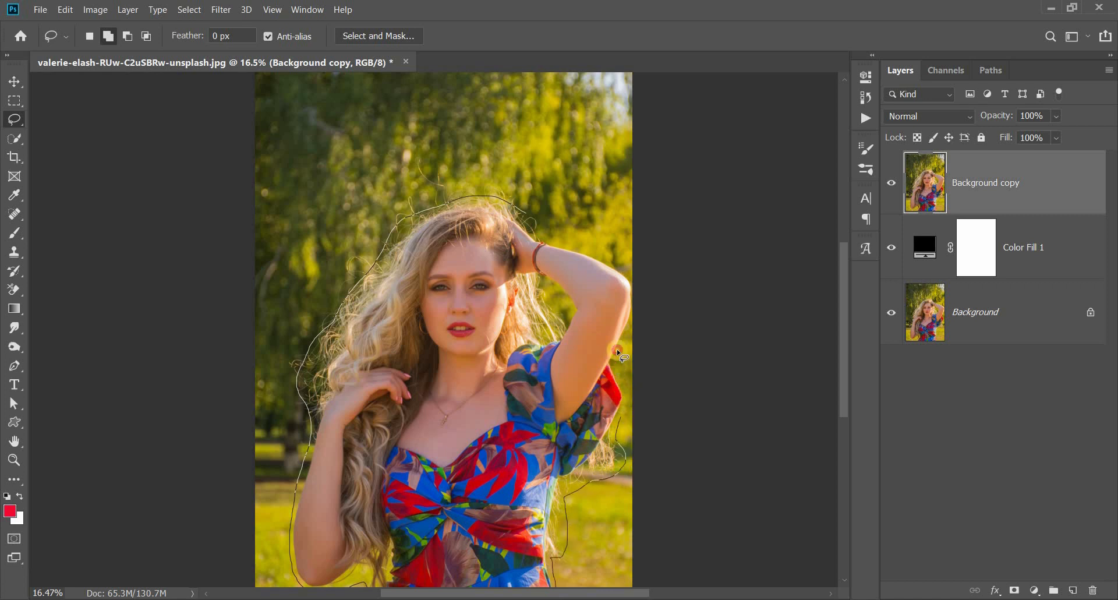
{"action": "left_click_drag", "start_coordinate": [616, 352], "coordinate": [637, 306]}
{"action": "left_click_drag", "start_coordinate": [560, 240], "coordinate": [562, 242]}
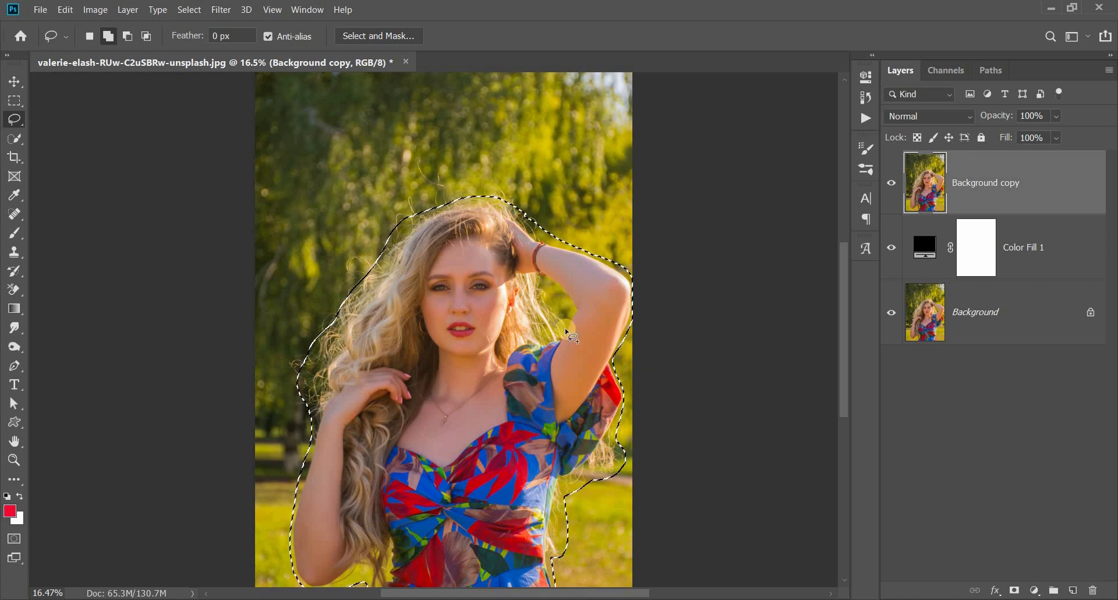
Open the selection in Select and Mask and brush Refine Edge over the hair edges, dress outline and gap inside the raised arm
{"action": "left_click", "coordinate": [380, 35]}
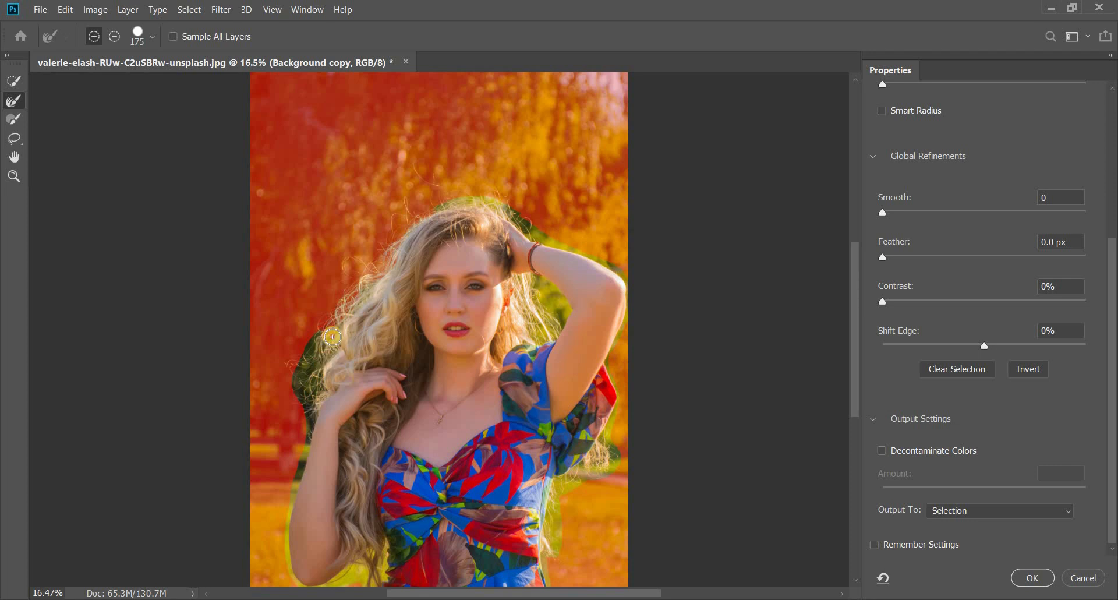
{"action": "mouse_move", "coordinate": [317, 331]}
{"action": "left_mouse_down"}
{"action": "mouse_move", "coordinate": [309, 434]}
{"action": "mouse_move", "coordinate": [301, 384]}
{"action": "left_mouse_up"}
{"action": "mouse_move", "coordinate": [608, 378]}
{"action": "left_mouse_down"}
{"action": "mouse_move", "coordinate": [551, 507]}
{"action": "mouse_move", "coordinate": [548, 576]}
{"action": "left_mouse_up"}
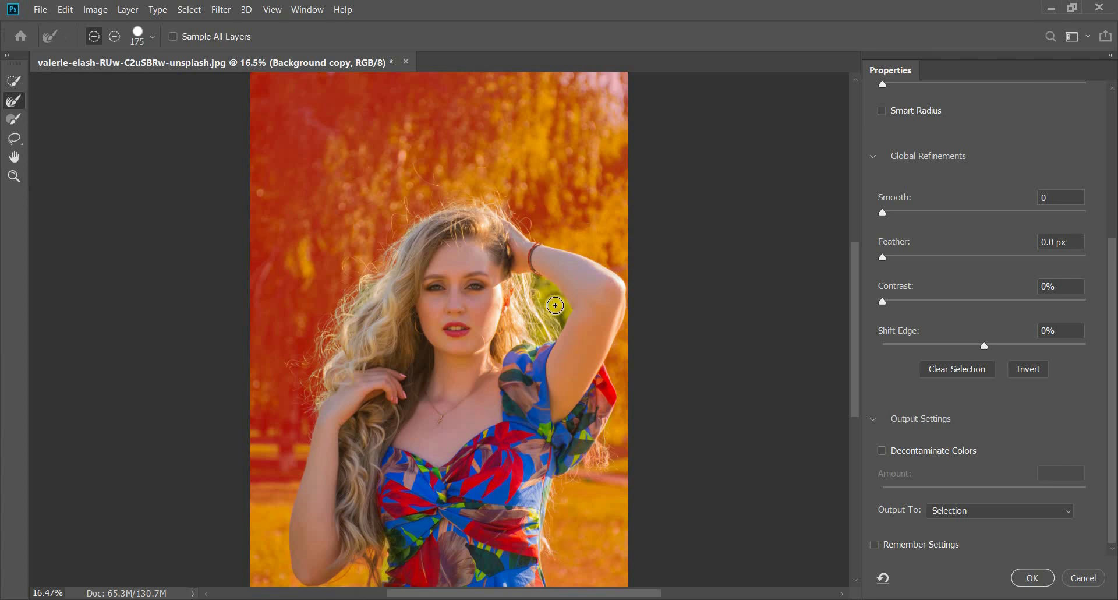
{"action": "mouse_move", "coordinate": [555, 306]}
{"action": "left_mouse_down"}
{"action": "mouse_move", "coordinate": [538, 280]}
{"action": "mouse_move", "coordinate": [566, 311]}
{"action": "mouse_move", "coordinate": [558, 328]}
{"action": "mouse_move", "coordinate": [537, 329]}
{"action": "mouse_move", "coordinate": [532, 288]}
{"action": "mouse_move", "coordinate": [535, 337]}
{"action": "mouse_move", "coordinate": [519, 278]}
{"action": "mouse_move", "coordinate": [556, 330]}
{"action": "mouse_move", "coordinate": [517, 281]}
{"action": "left_mouse_up"}
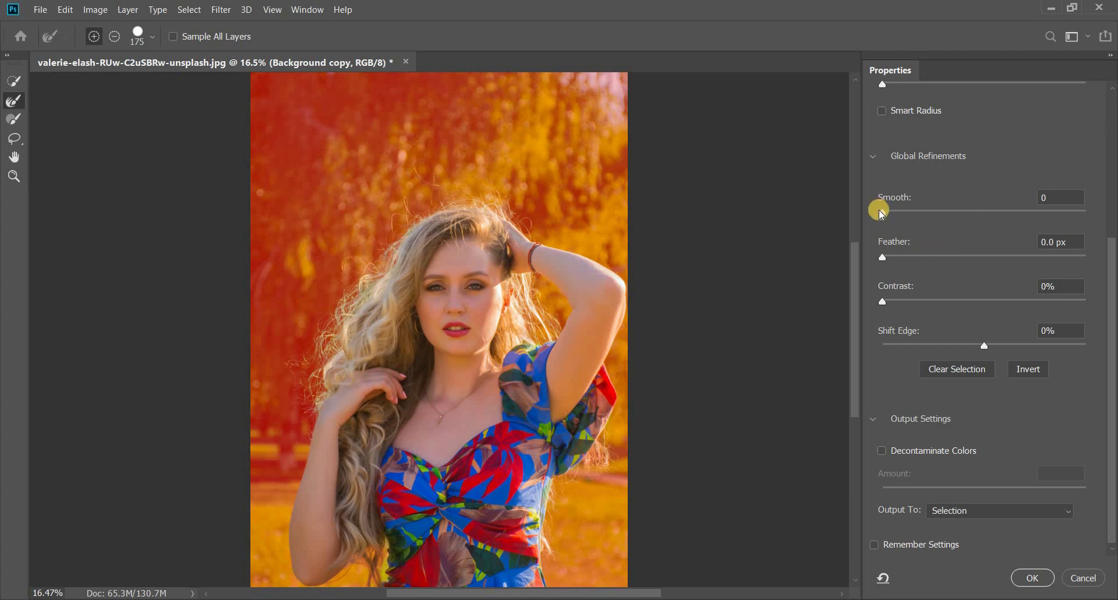
Set the global refinements to Smooth 1, Feather 1 px, Contrast 2% and Shift Edge +3%
{"action": "left_click_drag", "start_coordinate": [883, 212], "coordinate": [895, 212]}
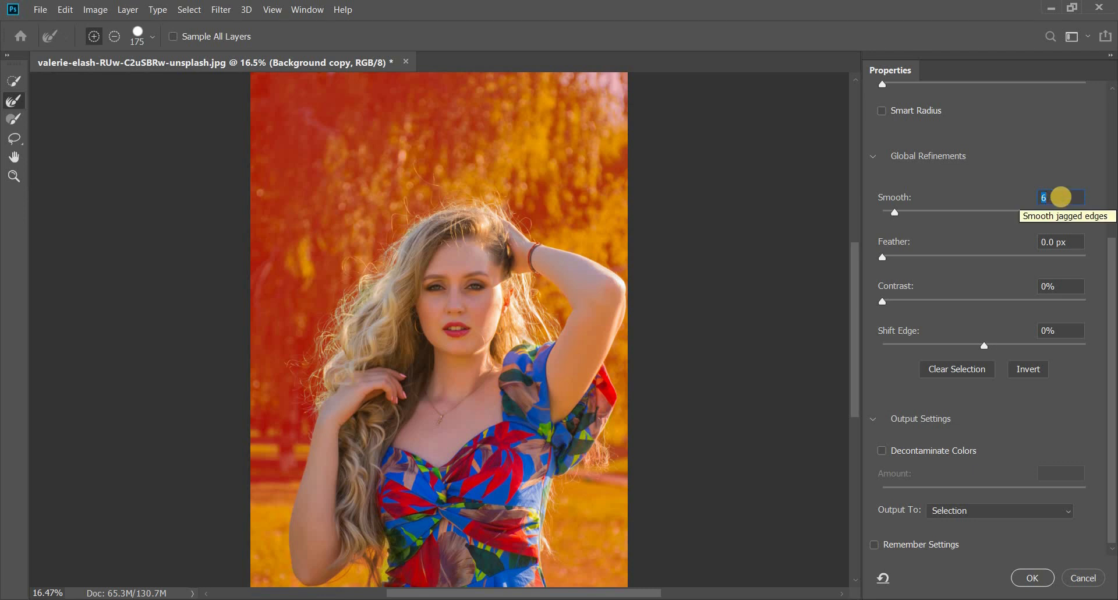
{"action": "type", "text": "1"}
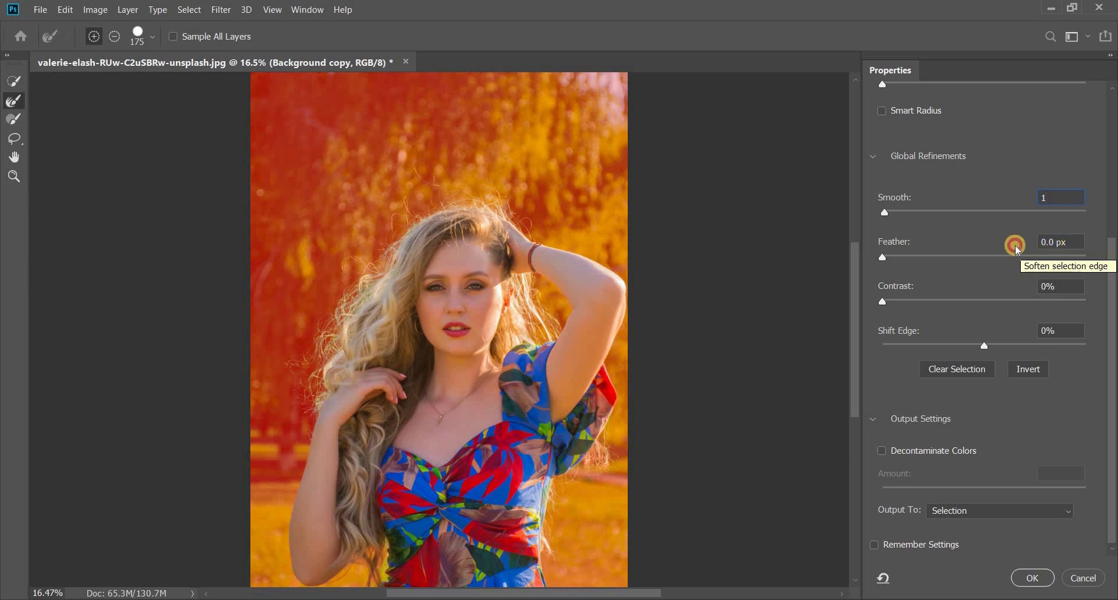
{"action": "key", "text": "Tab"}
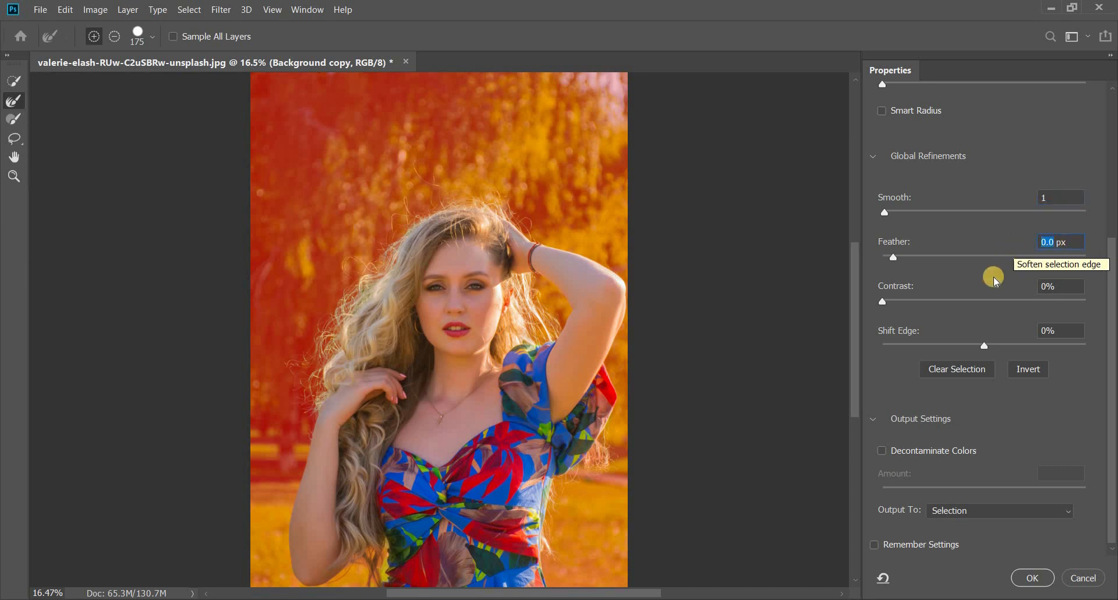
{"action": "type", "text": "1"}
{"action": "left_click", "coordinate": [1022, 290]}
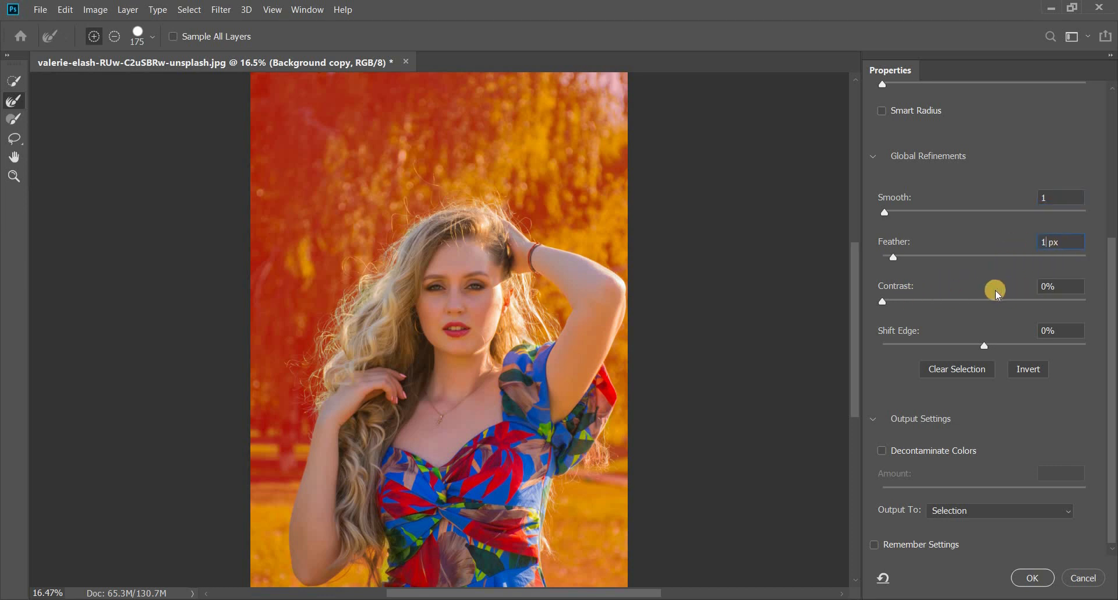
{"action": "key", "text": "Tab"}
{"action": "type", "text": "2"}
{"action": "left_click_drag", "start_coordinate": [991, 345], "coordinate": [994, 345]}
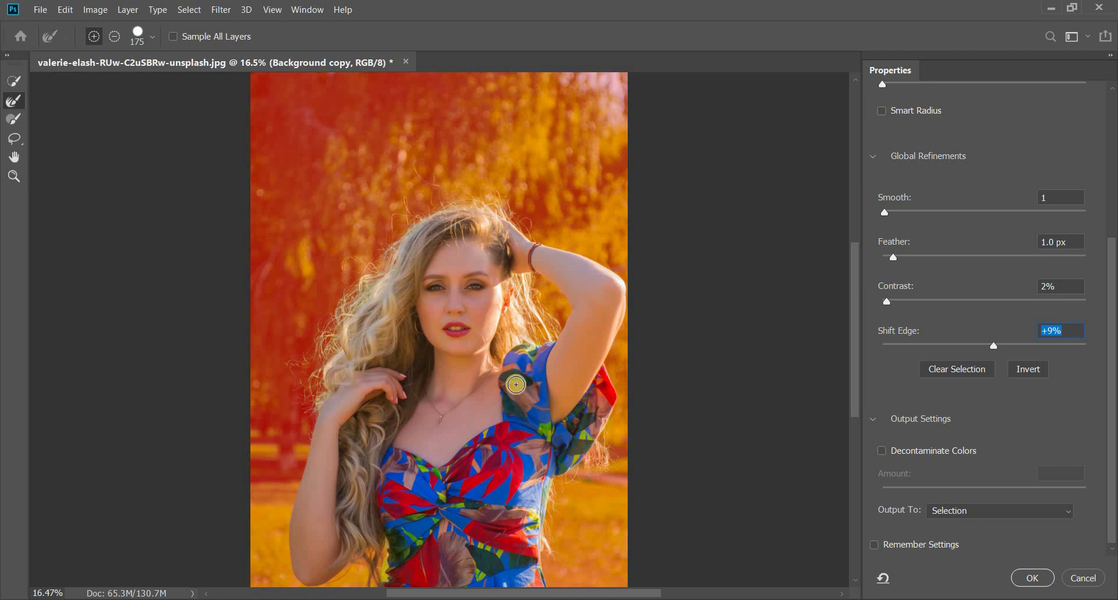
{"action": "left_click", "coordinate": [1047, 333]}
{"action": "type", "text": "3"}
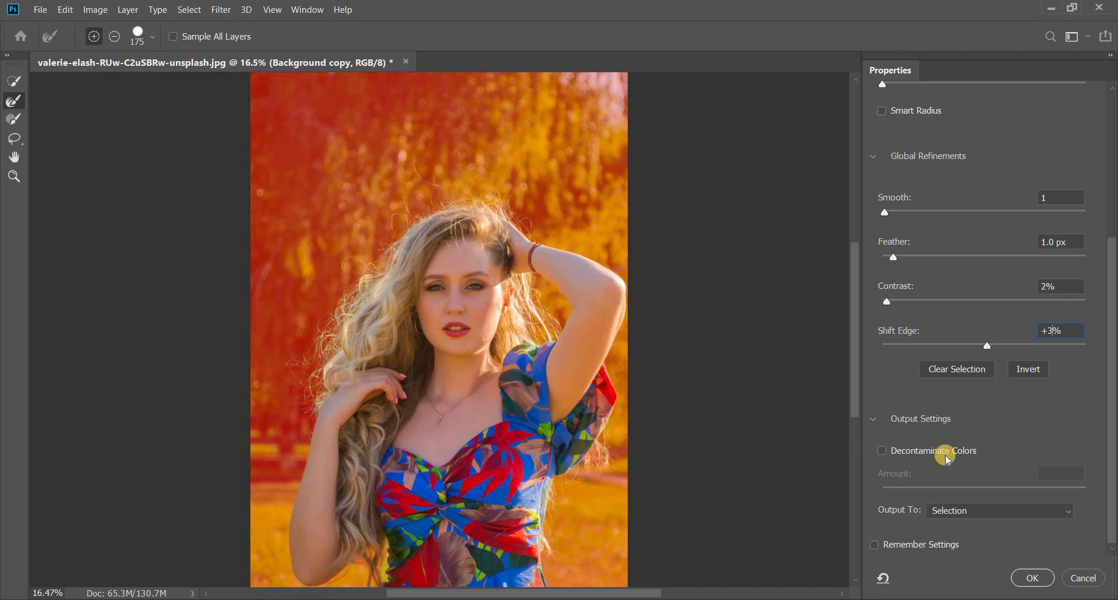
Enable Decontaminate Colors and output the refined selection to a new layer with a layer mask
{"action": "left_click", "coordinate": [882, 449]}
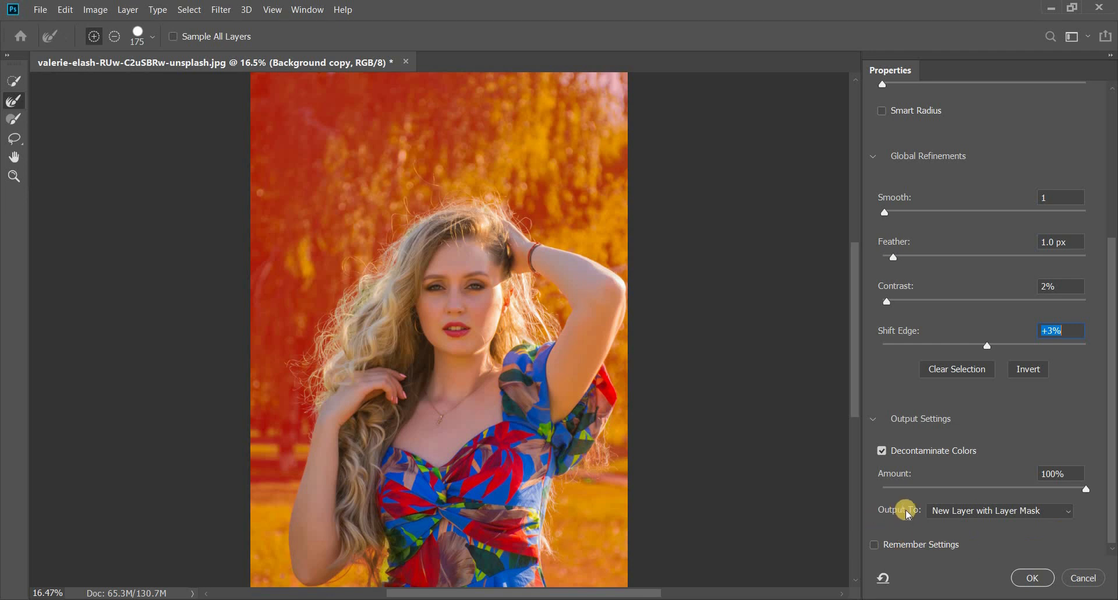
{"action": "left_click", "coordinate": [1008, 514]}
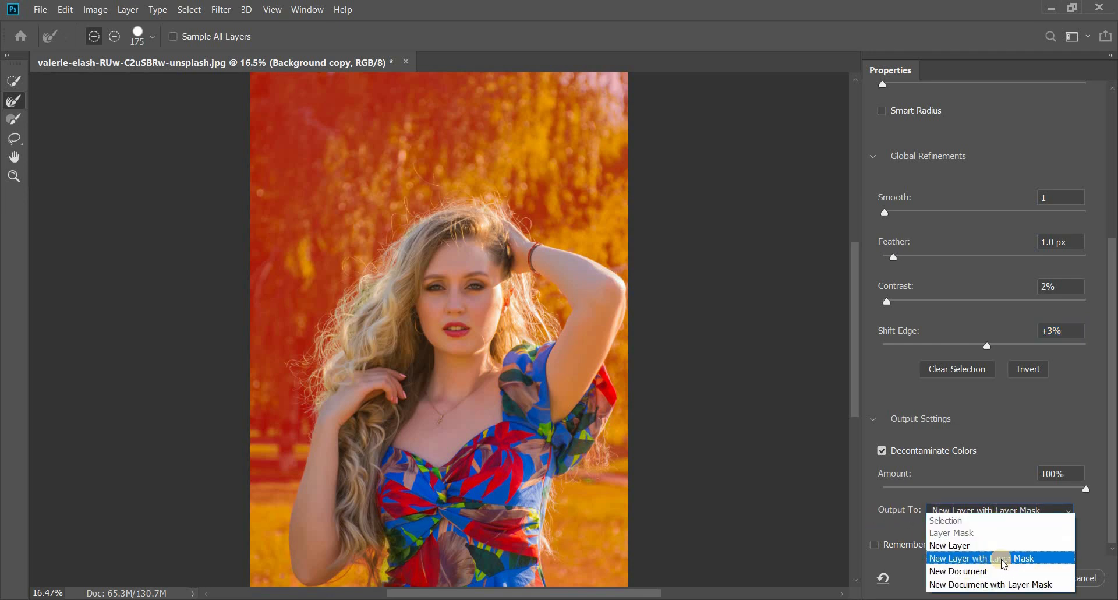
{"action": "left_click", "coordinate": [1007, 526]}
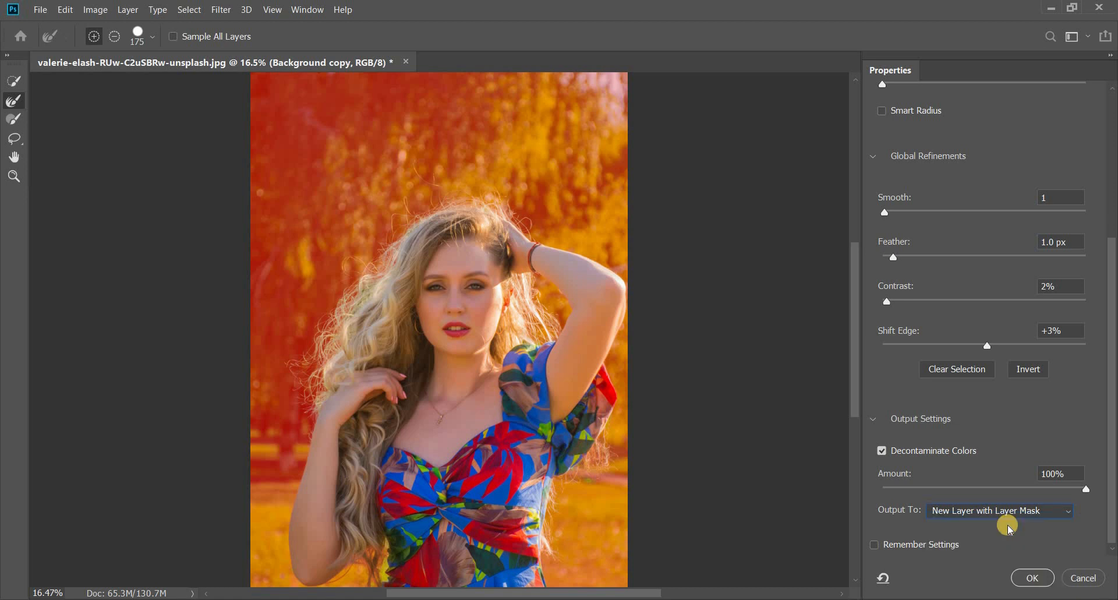
{"action": "left_click", "coordinate": [1031, 579]}
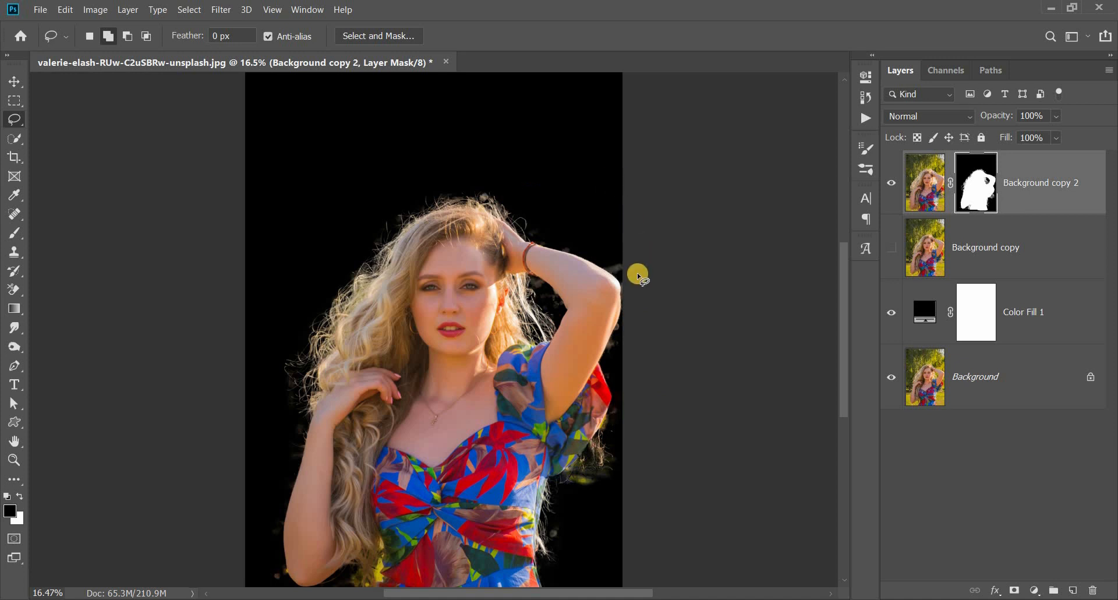
Clean the grey specks around the arm and hair on the Background copy 2 layer mask by painting black with an Overlay-mode brush
{"action": "left_click", "coordinate": [977, 178], "text": "alt"}
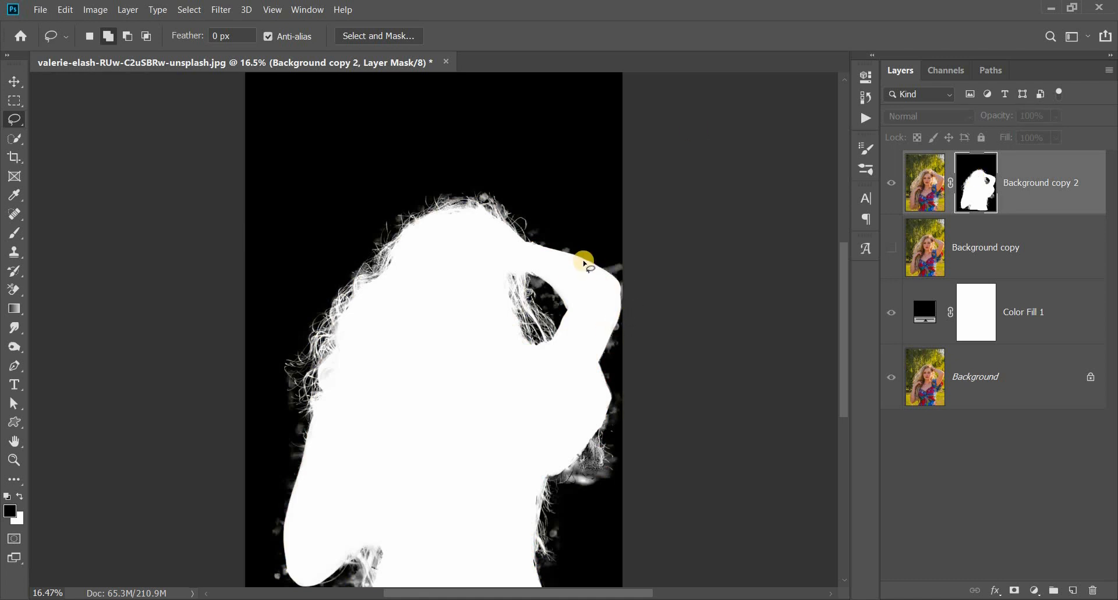
{"action": "scroll", "coordinate": [584, 262], "scroll_direction": "up", "scroll_amount": 6}
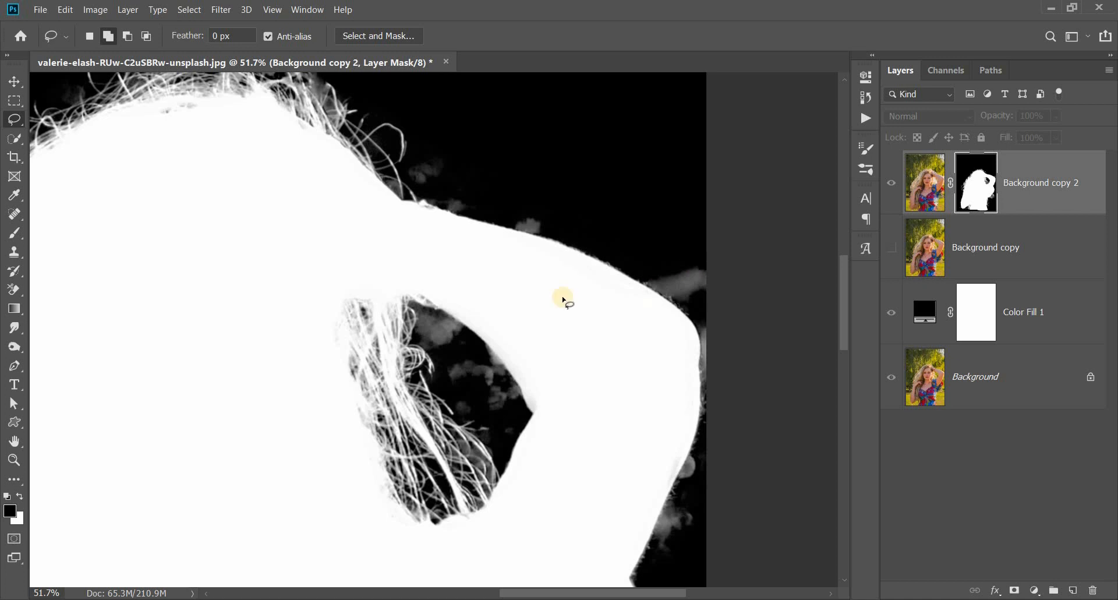
{"action": "left_click", "coordinate": [17, 235]}
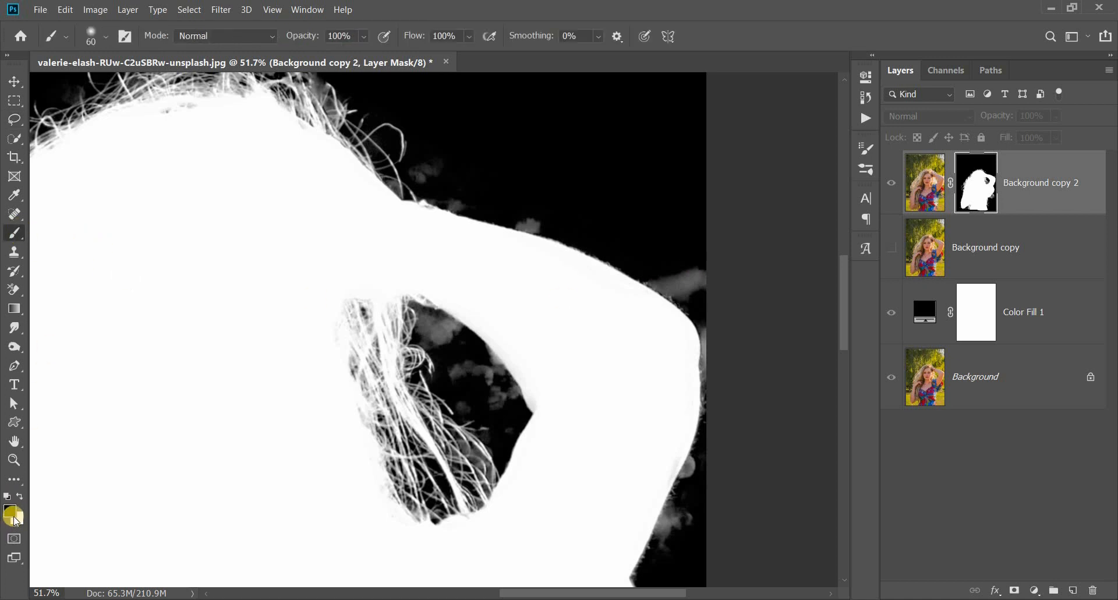
{"action": "left_click", "coordinate": [209, 36]}
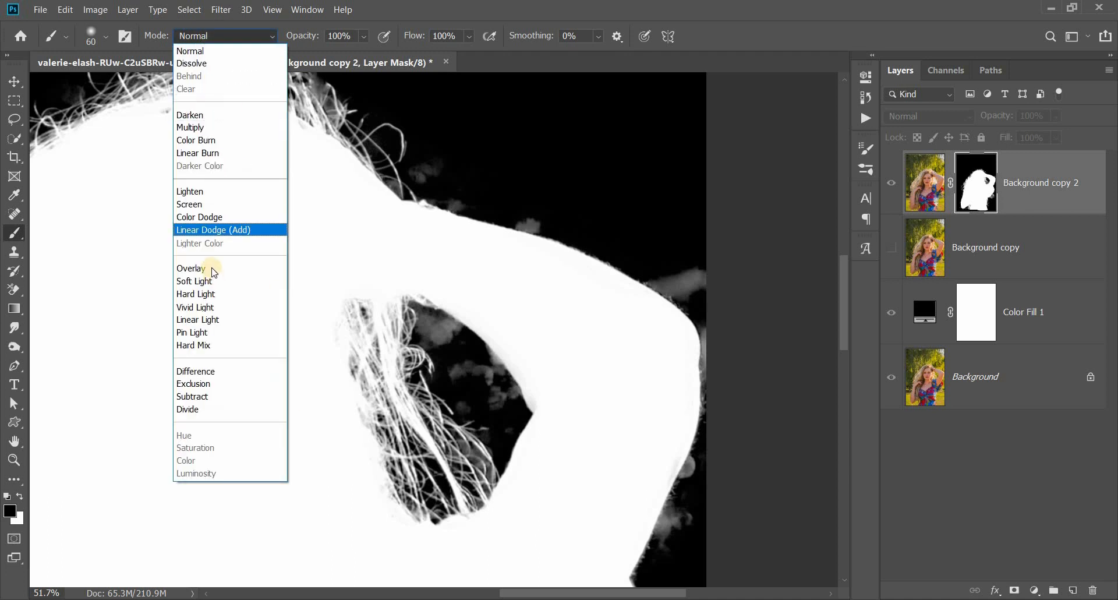
{"action": "left_click", "coordinate": [212, 267]}
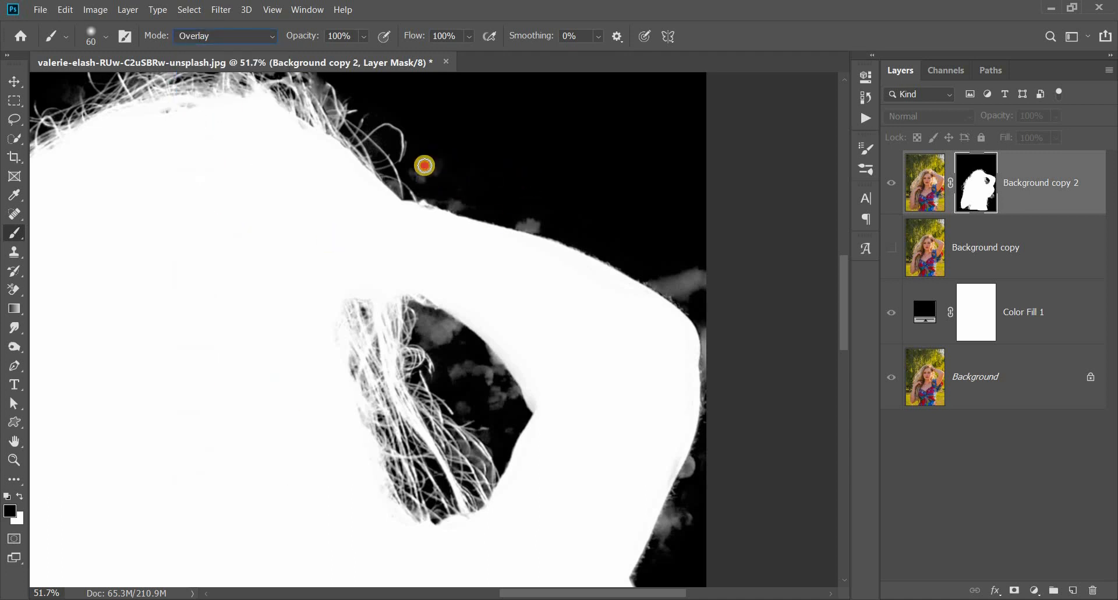
{"action": "mouse_move", "coordinate": [420, 180]}
{"action": "left_mouse_down"}
{"action": "mouse_move", "coordinate": [455, 203]}
{"action": "mouse_move", "coordinate": [438, 196]}
{"action": "mouse_move", "coordinate": [546, 221]}
{"action": "mouse_move", "coordinate": [514, 215]}
{"action": "left_mouse_up"}
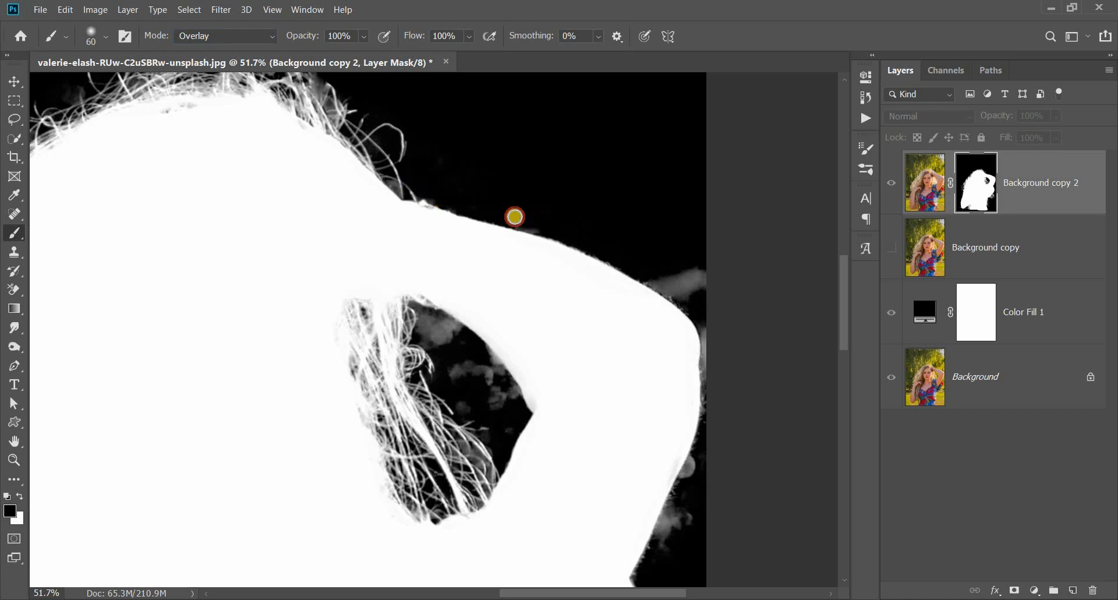
{"action": "mouse_move", "coordinate": [710, 268]}
{"action": "left_mouse_down"}
{"action": "mouse_move", "coordinate": [689, 297]}
{"action": "mouse_move", "coordinate": [649, 282]}
{"action": "mouse_move", "coordinate": [687, 273]}
{"action": "mouse_move", "coordinate": [710, 331]}
{"action": "mouse_move", "coordinate": [709, 372]}
{"action": "mouse_move", "coordinate": [707, 309]}
{"action": "mouse_move", "coordinate": [709, 405]}
{"action": "mouse_move", "coordinate": [684, 475]}
{"action": "mouse_move", "coordinate": [693, 509]}
{"action": "mouse_move", "coordinate": [687, 487]}
{"action": "left_mouse_up"}
{"action": "mouse_move", "coordinate": [464, 332]}
{"action": "left_mouse_down"}
{"action": "mouse_move", "coordinate": [414, 310]}
{"action": "mouse_move", "coordinate": [419, 336]}
{"action": "mouse_move", "coordinate": [446, 330]}
{"action": "mouse_move", "coordinate": [437, 322]}
{"action": "mouse_move", "coordinate": [459, 355]}
{"action": "mouse_move", "coordinate": [453, 377]}
{"action": "mouse_move", "coordinate": [463, 367]}
{"action": "mouse_move", "coordinate": [494, 382]}
{"action": "mouse_move", "coordinate": [495, 404]}
{"action": "mouse_move", "coordinate": [512, 389]}
{"action": "mouse_move", "coordinate": [486, 351]}
{"action": "mouse_move", "coordinate": [501, 392]}
{"action": "mouse_move", "coordinate": [477, 412]}
{"action": "mouse_move", "coordinate": [454, 406]}
{"action": "mouse_move", "coordinate": [500, 429]}
{"action": "mouse_move", "coordinate": [503, 452]}
{"action": "mouse_move", "coordinate": [506, 413]}
{"action": "mouse_move", "coordinate": [426, 318]}
{"action": "mouse_move", "coordinate": [403, 264]}
{"action": "left_mouse_up"}
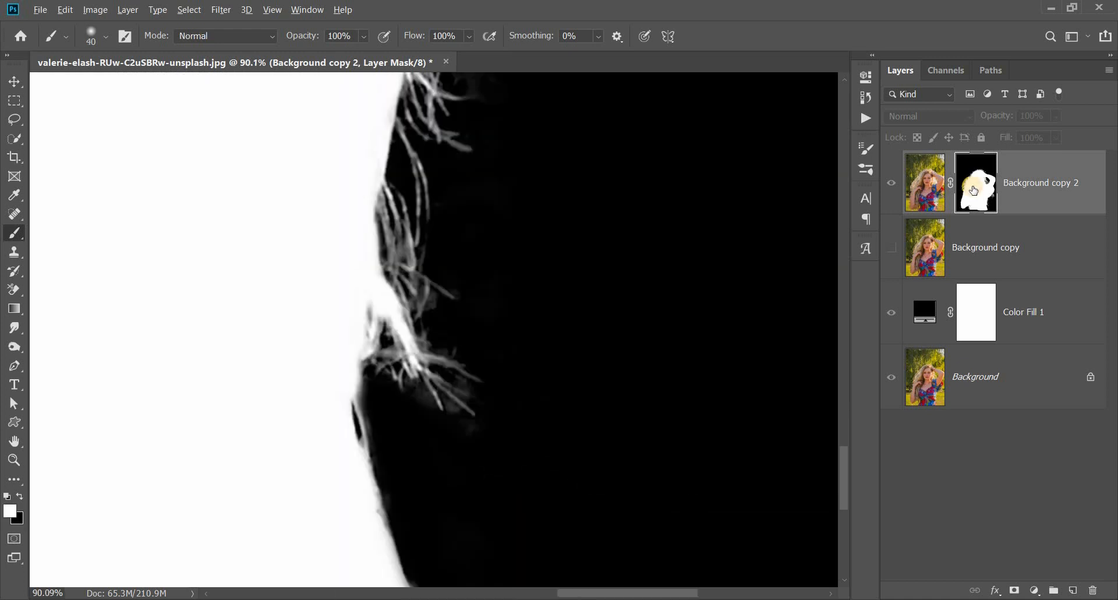
{"action": "left_click", "coordinate": [973, 190], "text": "alt"}
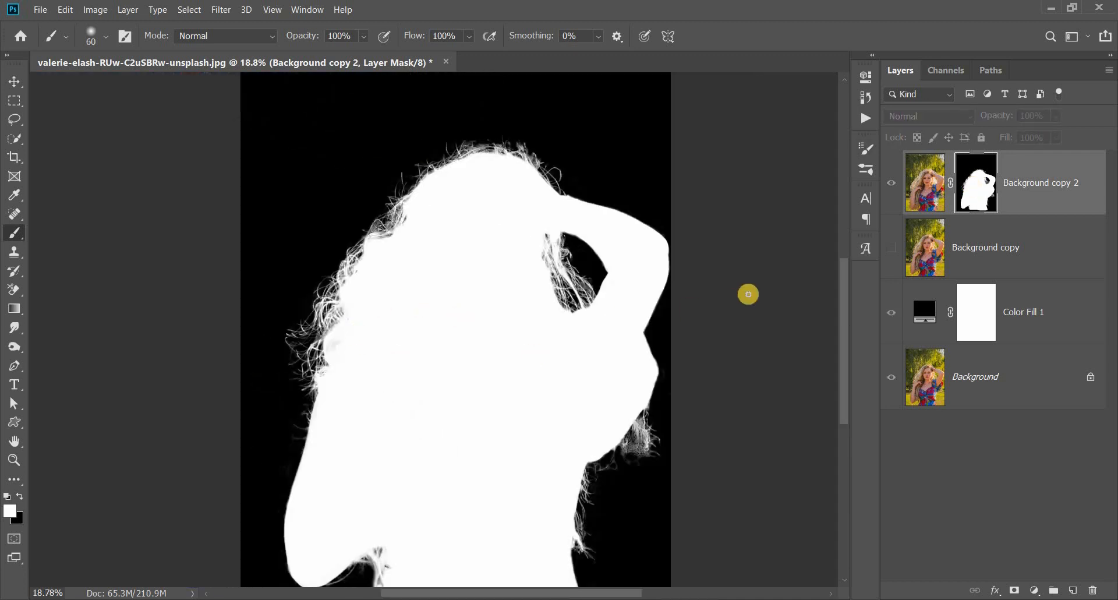
{"action": "left_click", "coordinate": [966, 189], "text": "alt"}
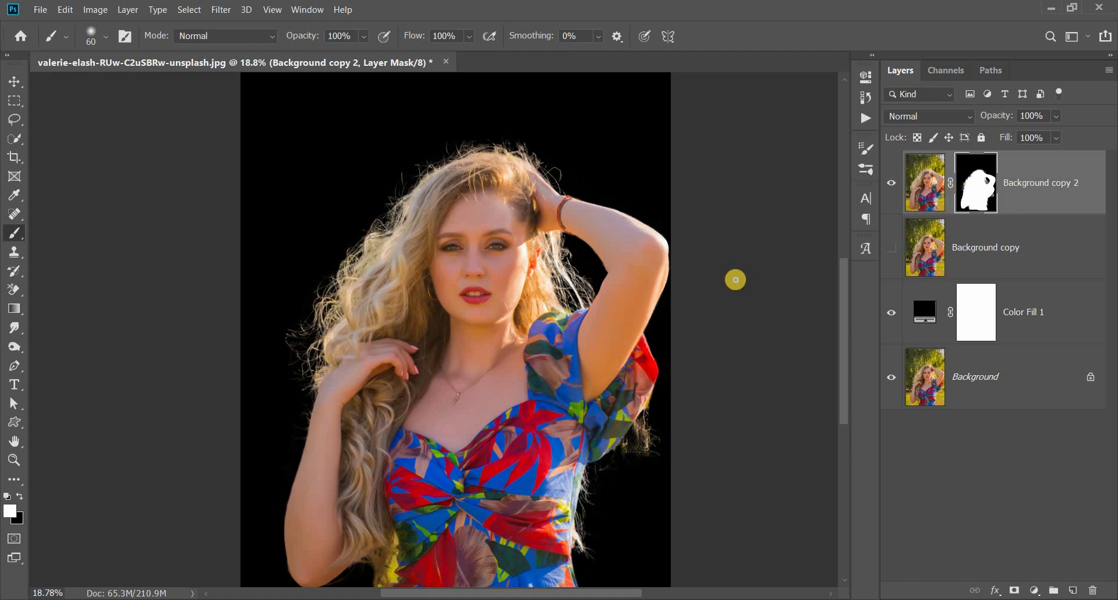
Convert the masked Background copy 2 layer to a smart object
{"action": "right_click", "coordinate": [1057, 167]}
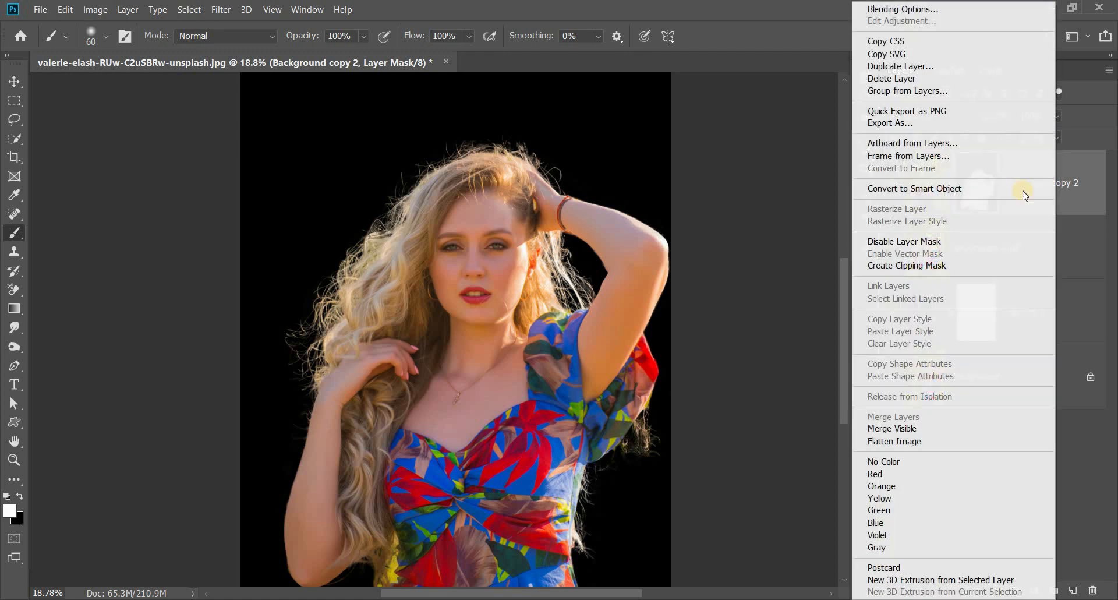
{"action": "left_click", "coordinate": [963, 188]}
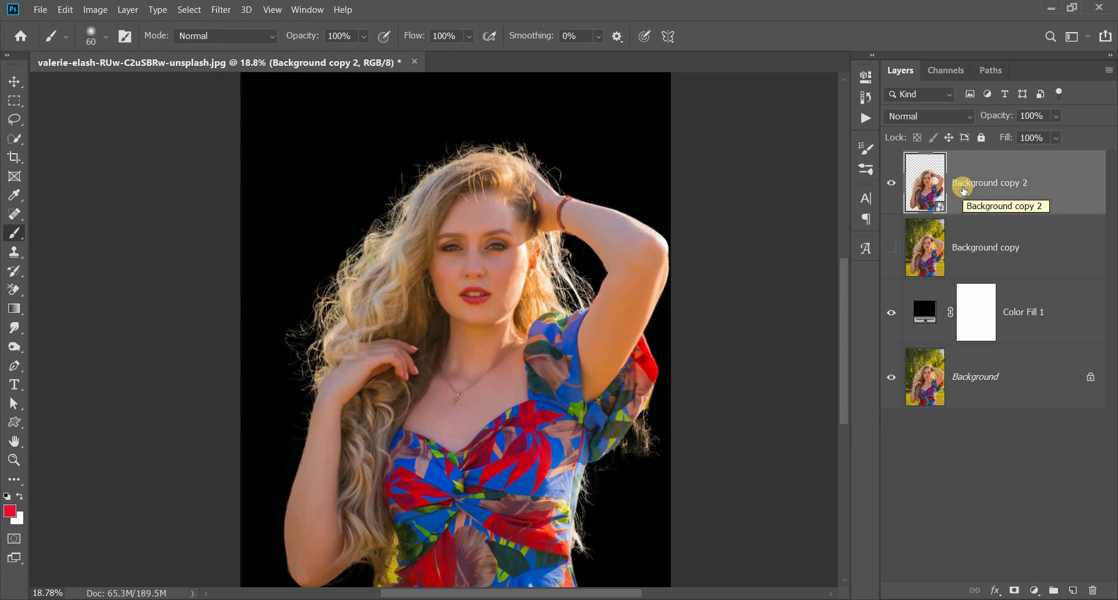
{"action": "left_click", "coordinate": [15, 79]}
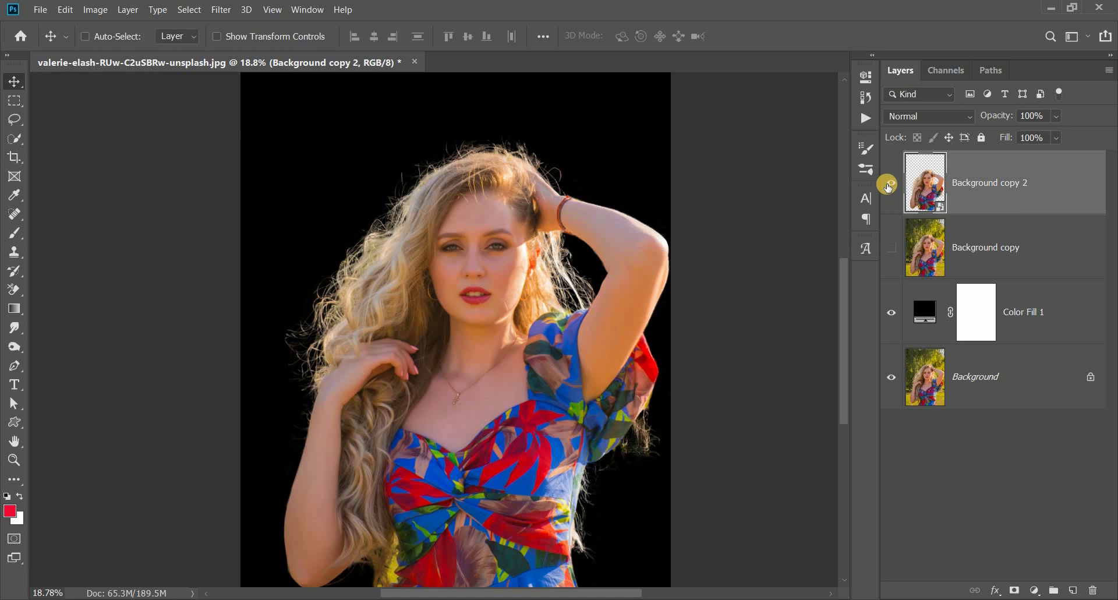
Hide the Background copy 2 layer, and show and select the Background copy layer with the Lasso tool active
{"action": "left_click", "coordinate": [890, 184]}
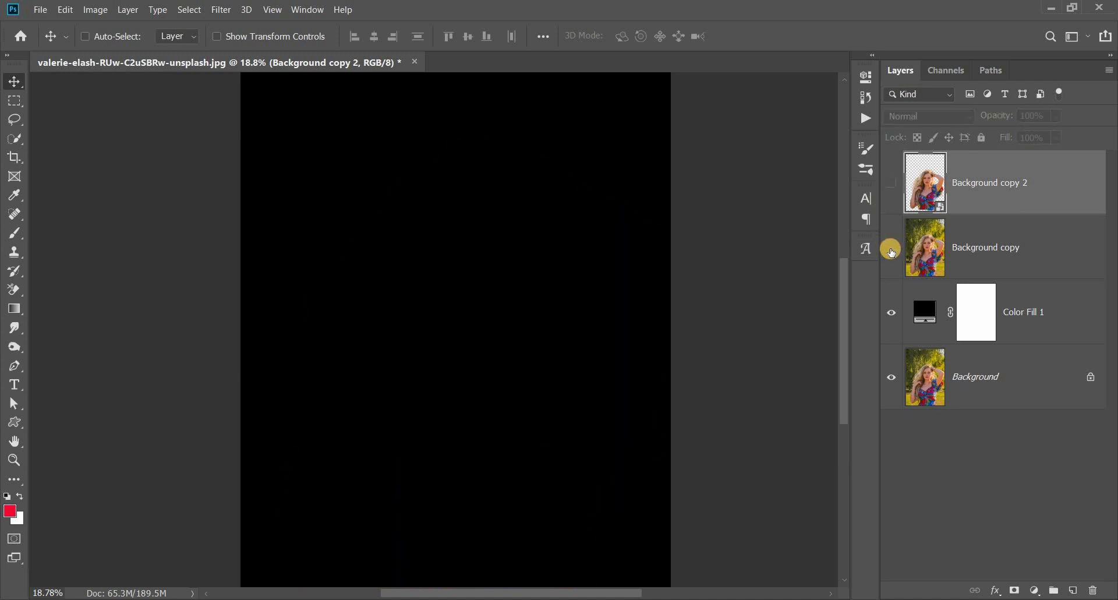
{"action": "left_click", "coordinate": [891, 252]}
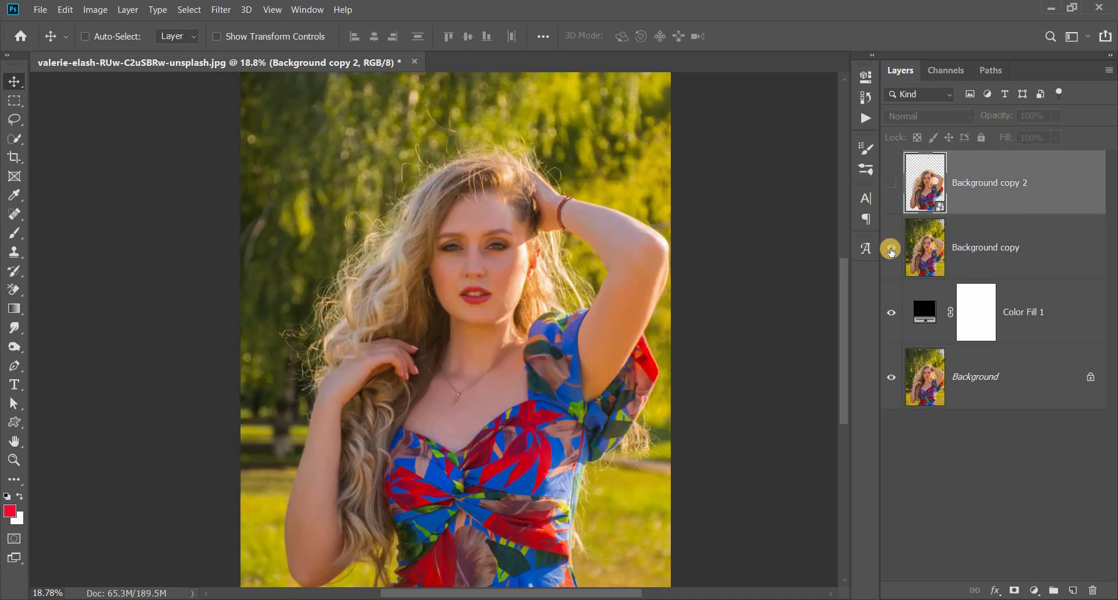
{"action": "left_click", "coordinate": [1031, 261]}
{"action": "scroll", "coordinate": [446, 358], "scroll_direction": "down", "scroll_amount": 2}
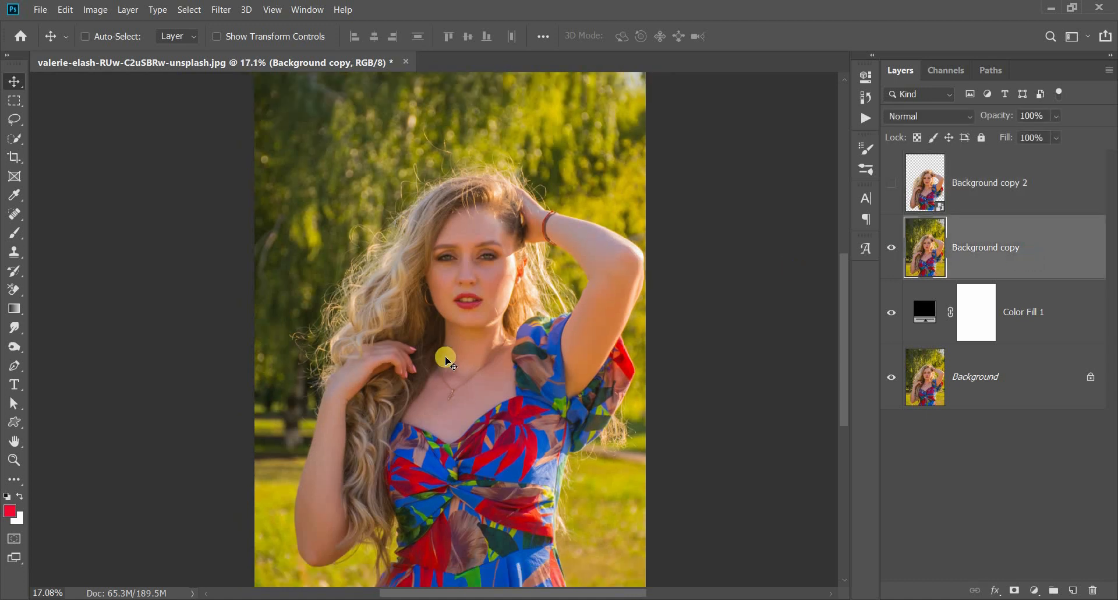
{"action": "scroll", "coordinate": [449, 169], "scroll_direction": "up", "scroll_amount": 1}
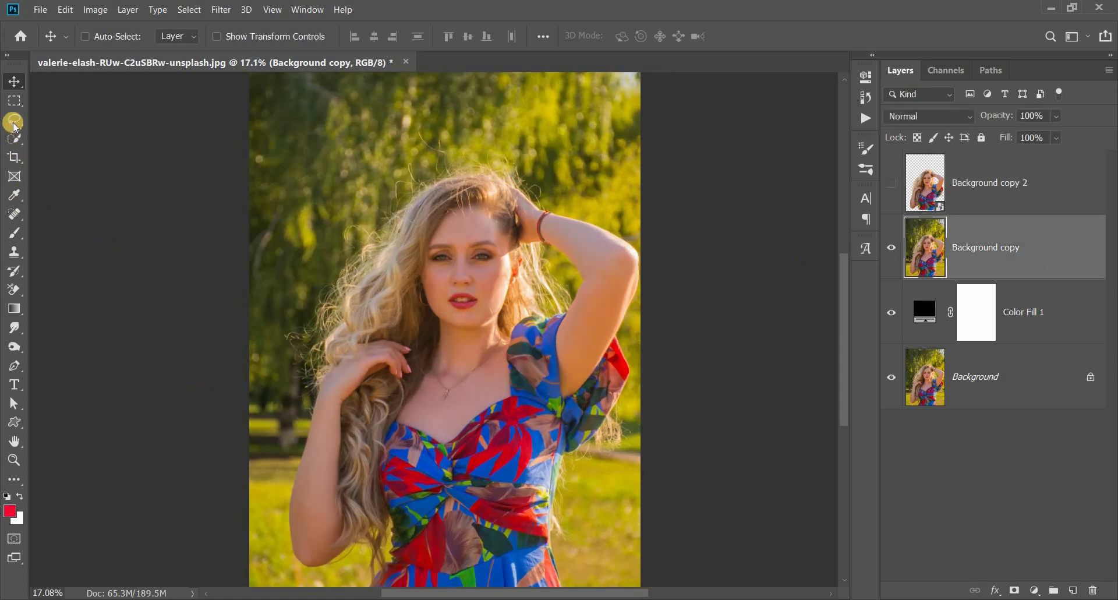
{"action": "key", "text": "l"}
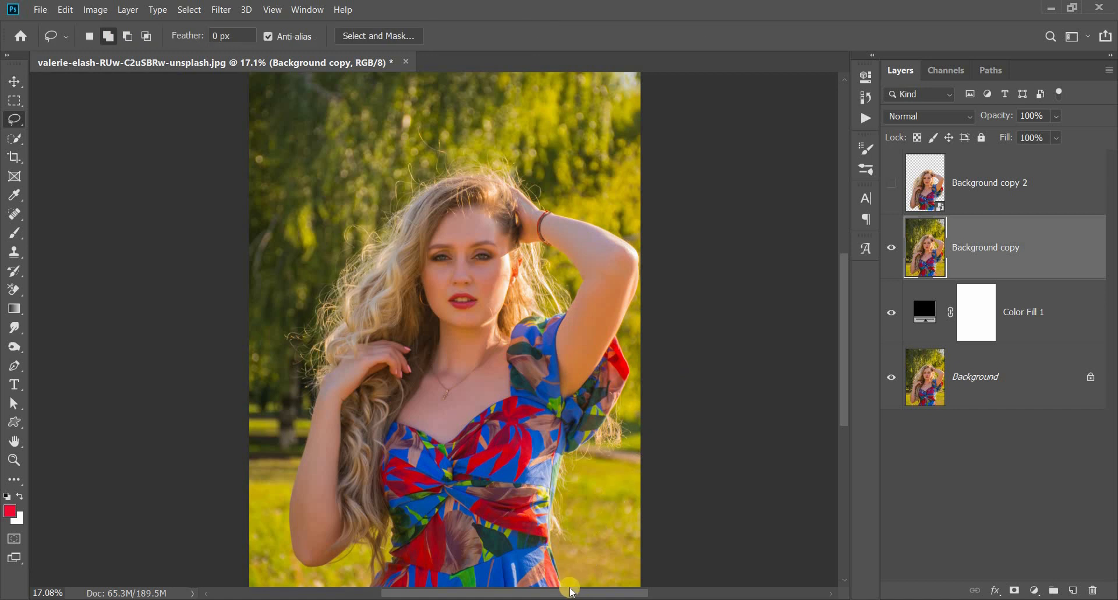
{"action": "scroll", "coordinate": [548, 560], "scroll_direction": "down", "scroll_amount": 2}
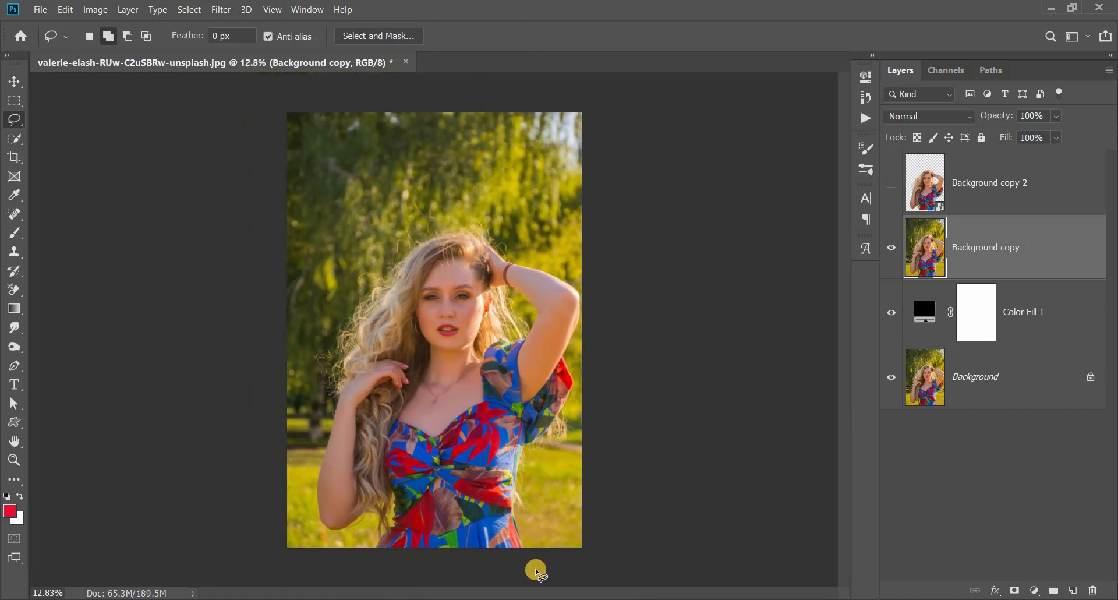
Draw a loose Lasso selection around the woman, leaving a small margin outside her hair, arms and dress
{"action": "scroll", "coordinate": [536, 571], "scroll_direction": "up", "scroll_amount": 1}
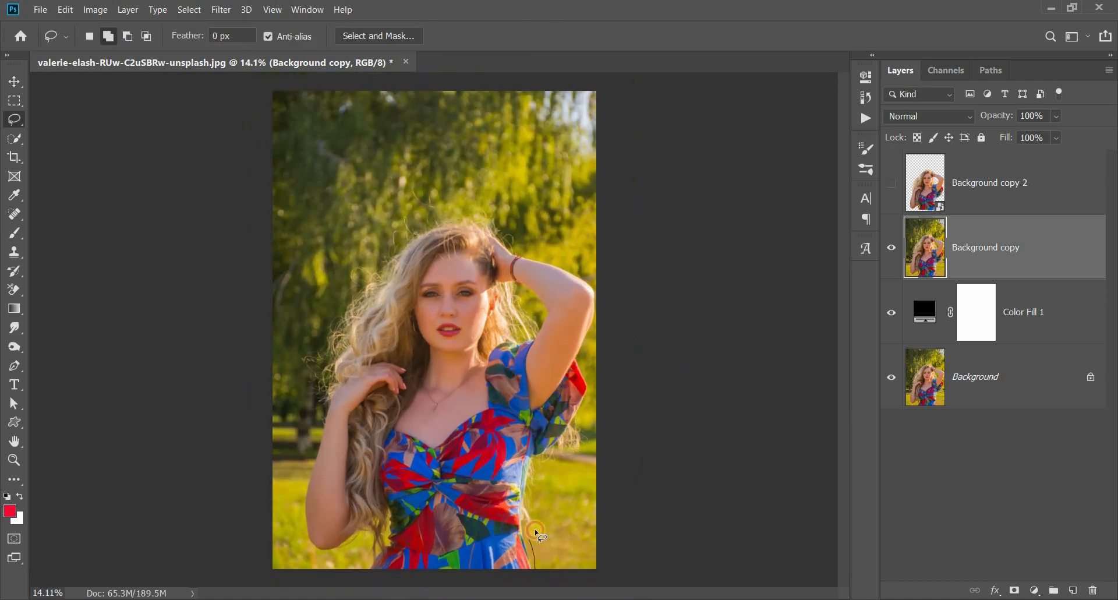
{"action": "mouse_move", "coordinate": [540, 515]}
{"action": "left_mouse_down"}
{"action": "mouse_move", "coordinate": [531, 490]}
{"action": "mouse_move", "coordinate": [552, 460]}
{"action": "mouse_move", "coordinate": [585, 448]}
{"action": "left_mouse_up"}
{"action": "mouse_move", "coordinate": [582, 365]}
{"action": "left_mouse_down"}
{"action": "mouse_move", "coordinate": [592, 338]}
{"action": "mouse_move", "coordinate": [328, 328]}
{"action": "mouse_move", "coordinate": [308, 463]}
{"action": "mouse_move", "coordinate": [367, 553]}
{"action": "left_mouse_up"}
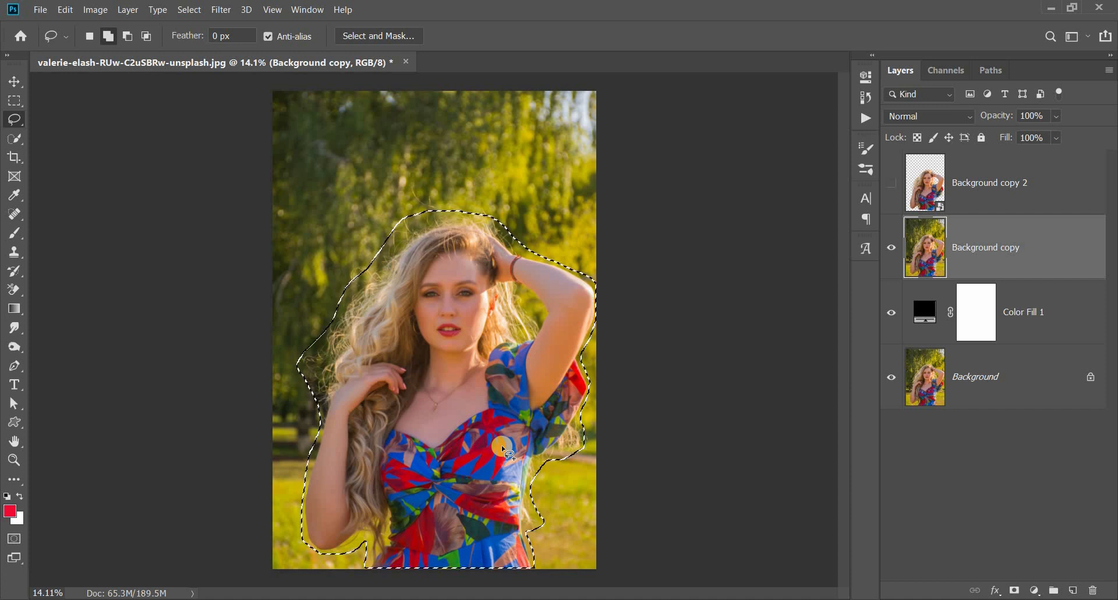
Fill the selected area with Content-Aware contents, Normal mode at 100% opacity with Color Adaptation, and deselect
{"action": "left_click", "coordinate": [65, 10]}
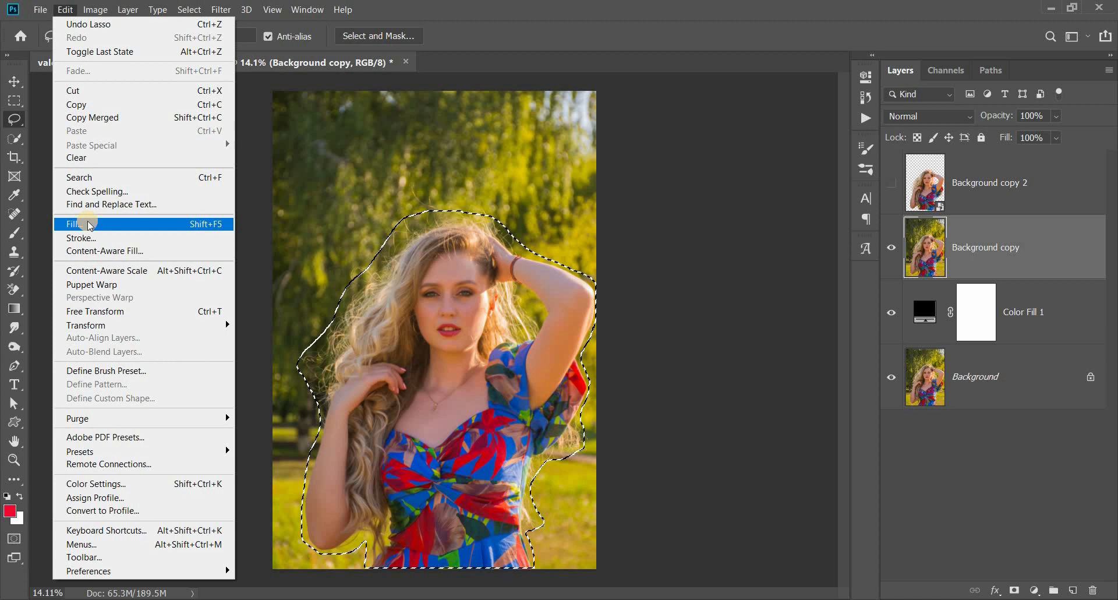
{"action": "left_click", "coordinate": [88, 223]}
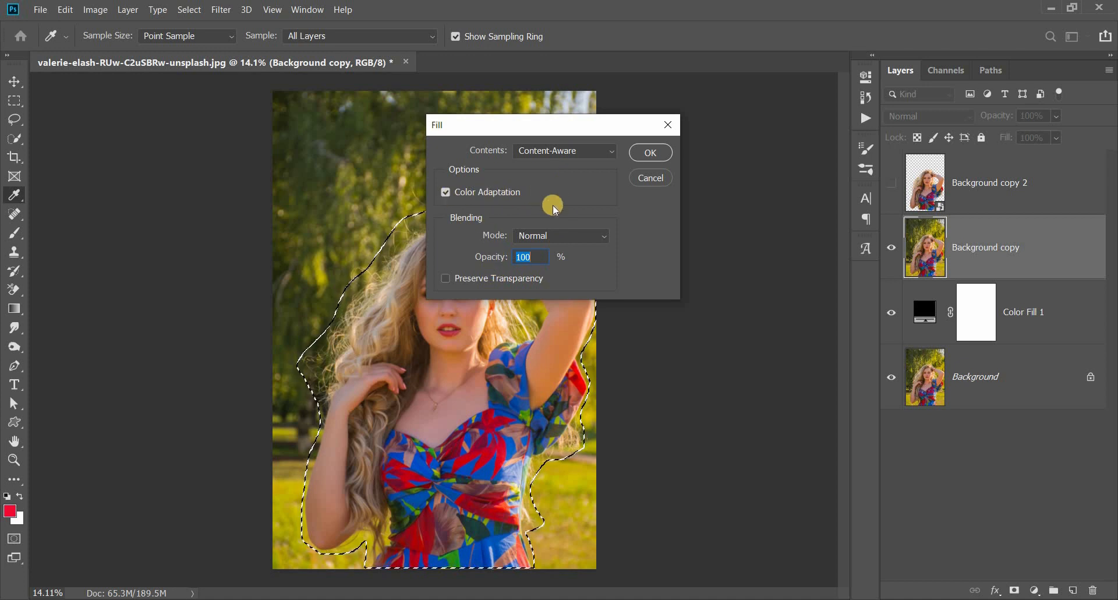
{"action": "left_click", "coordinate": [660, 156]}
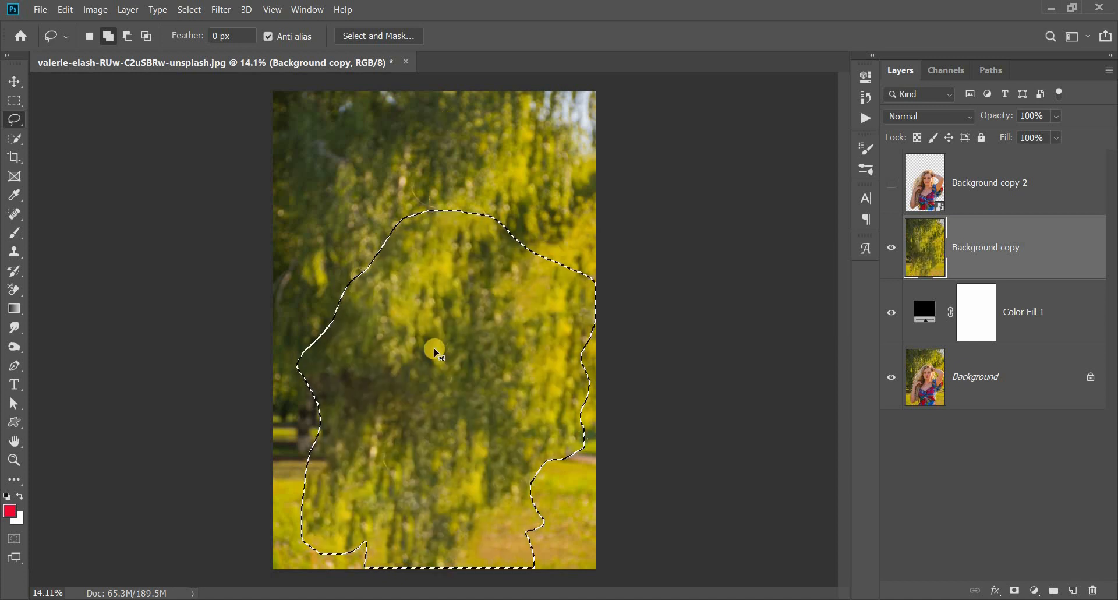
{"action": "key", "text": "ctrl+d"}
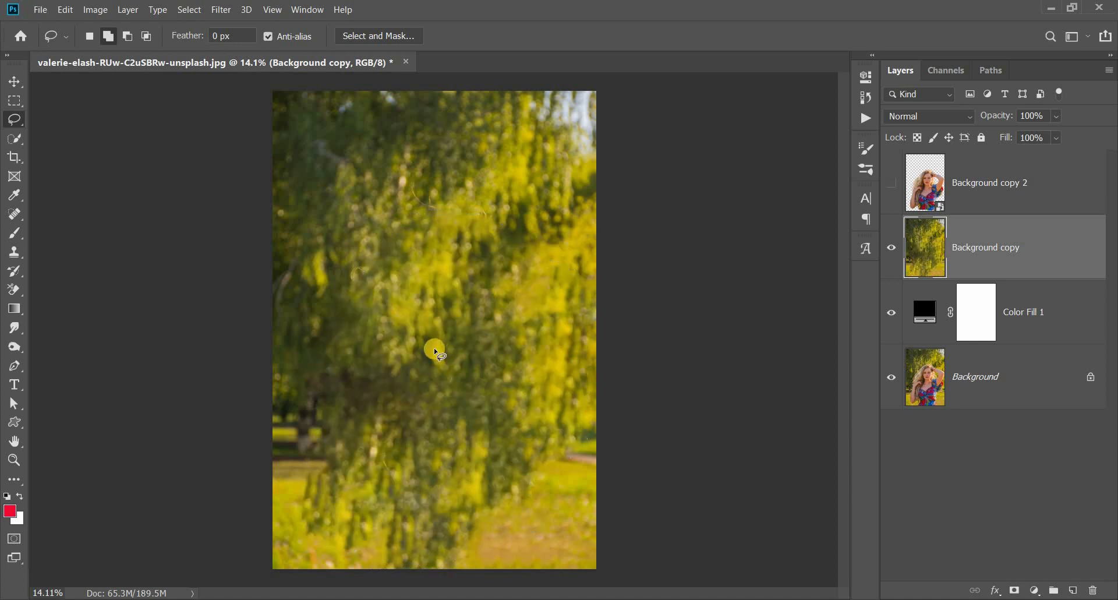
Convert the filled Background copy layer to a smart object
{"action": "left_click", "coordinate": [15, 80]}
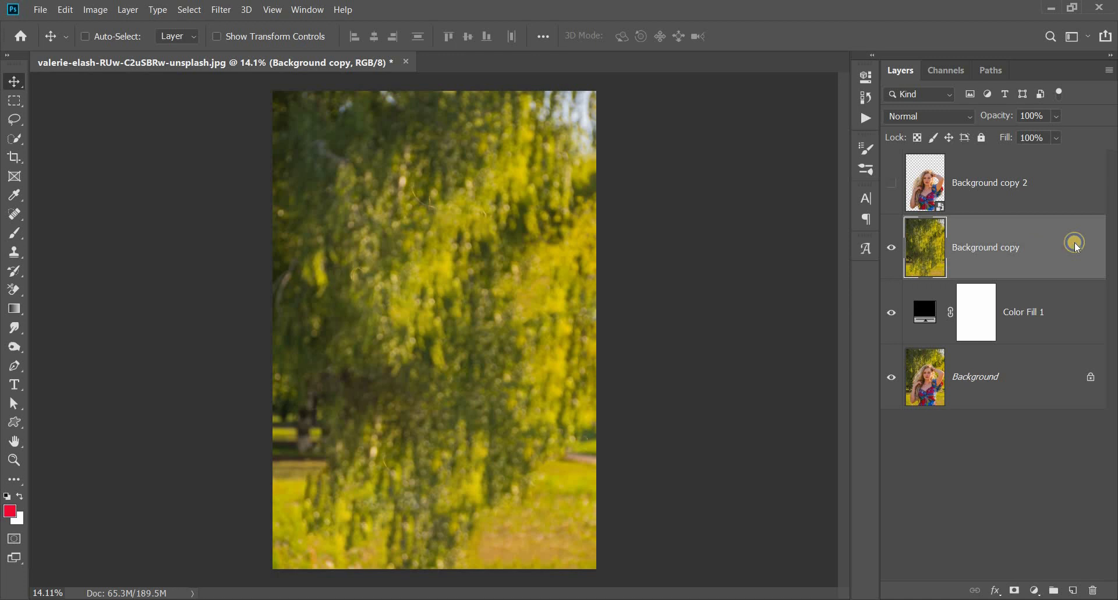
{"action": "right_click", "coordinate": [1011, 217]}
{"action": "left_click", "coordinate": [1007, 192]}
Apply a Gaussian Blur smart filter with a 50-pixel radius to the Background copy layer
{"action": "left_click", "coordinate": [222, 10]}
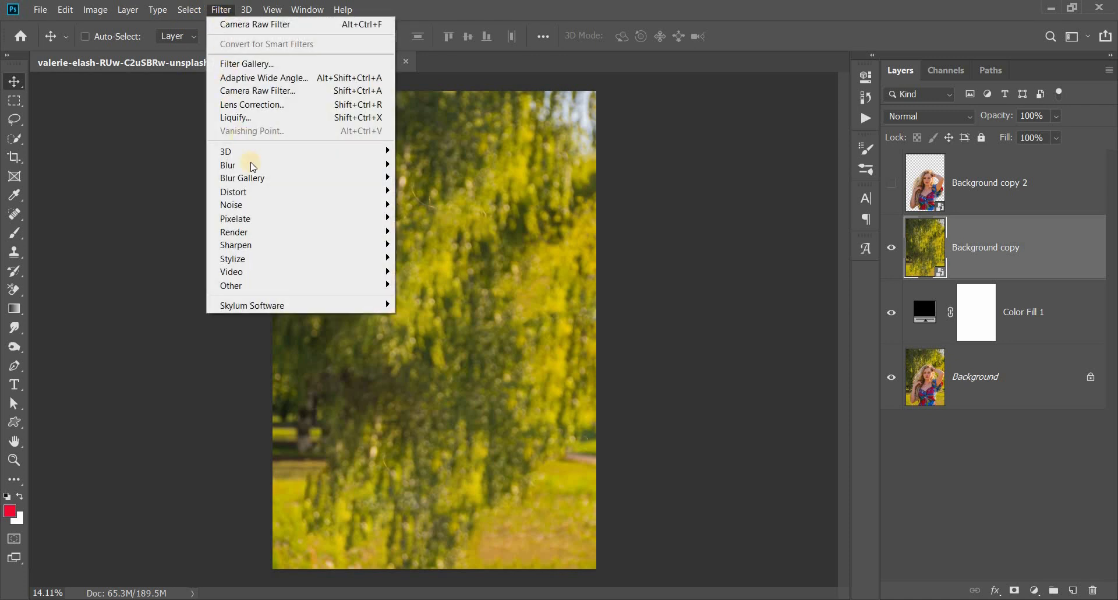
{"action": "mouse_move", "coordinate": [252, 166]}
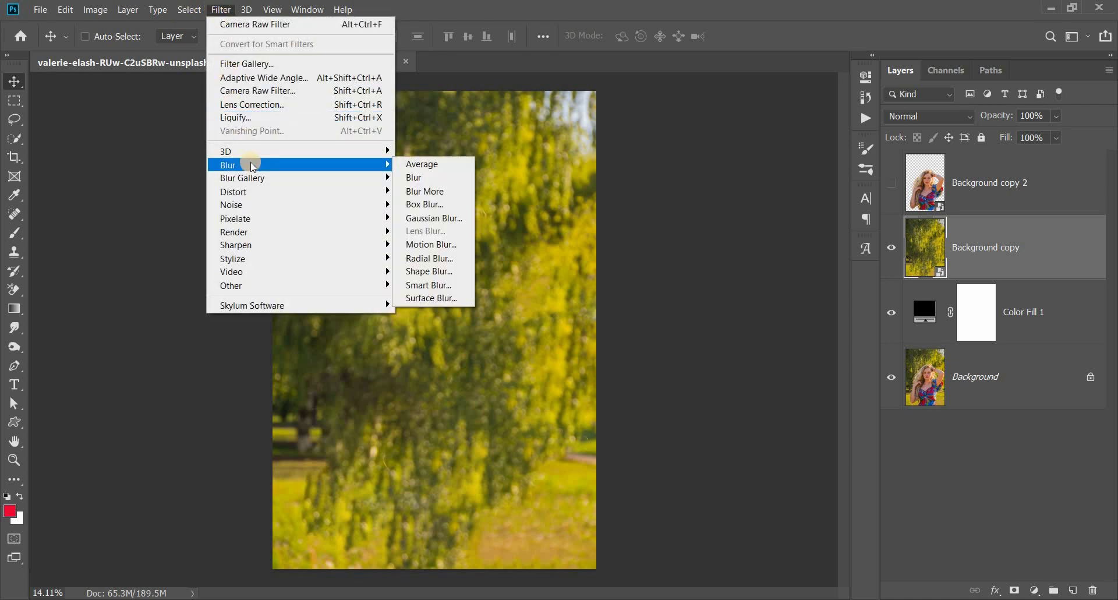
{"action": "left_click", "coordinate": [440, 217]}
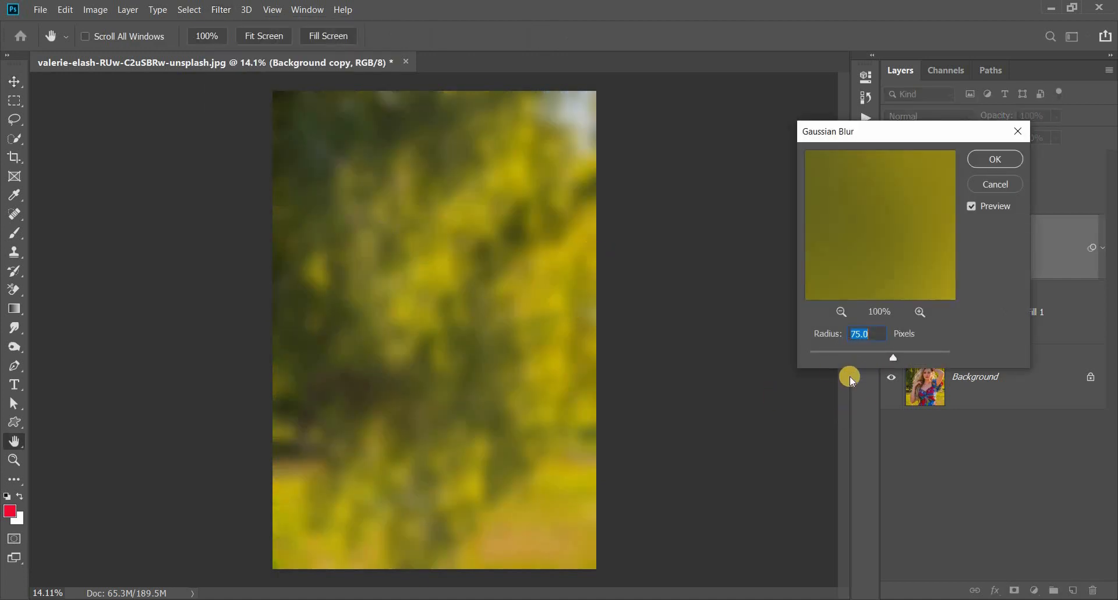
{"action": "type", "text": "50"}
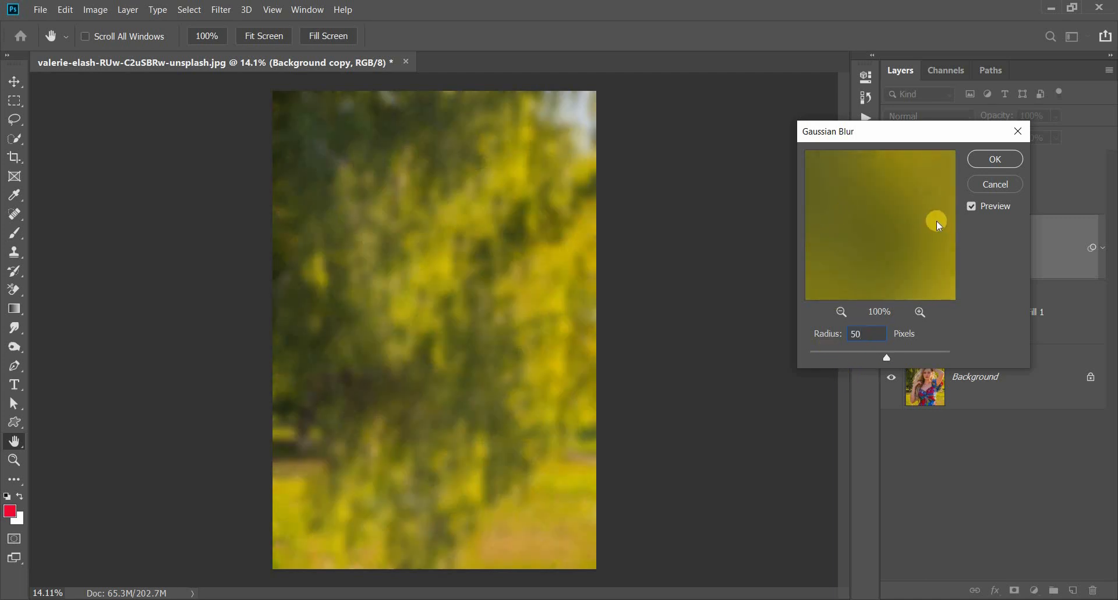
{"action": "left_click", "coordinate": [996, 160]}
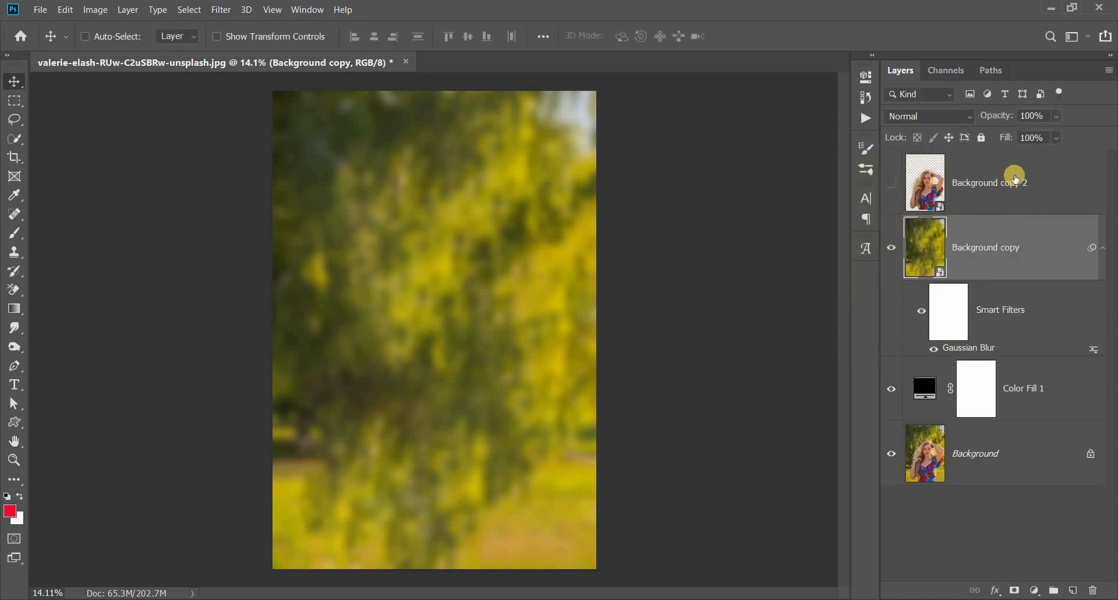
Show the Background copy 2 layer with the cut-out woman over the blurred background
{"action": "left_click", "coordinate": [892, 183]}
{"action": "scroll", "coordinate": [666, 293], "scroll_direction": "up", "scroll_amount": 1}
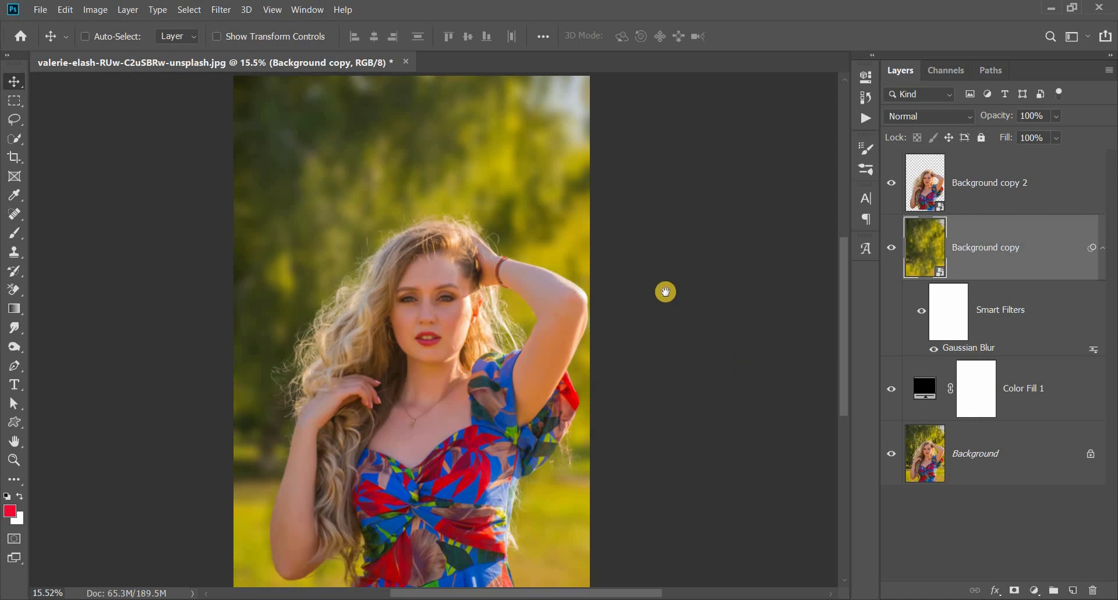
{"action": "scroll", "coordinate": [685, 293], "scroll_direction": "left", "scroll_amount": 1}
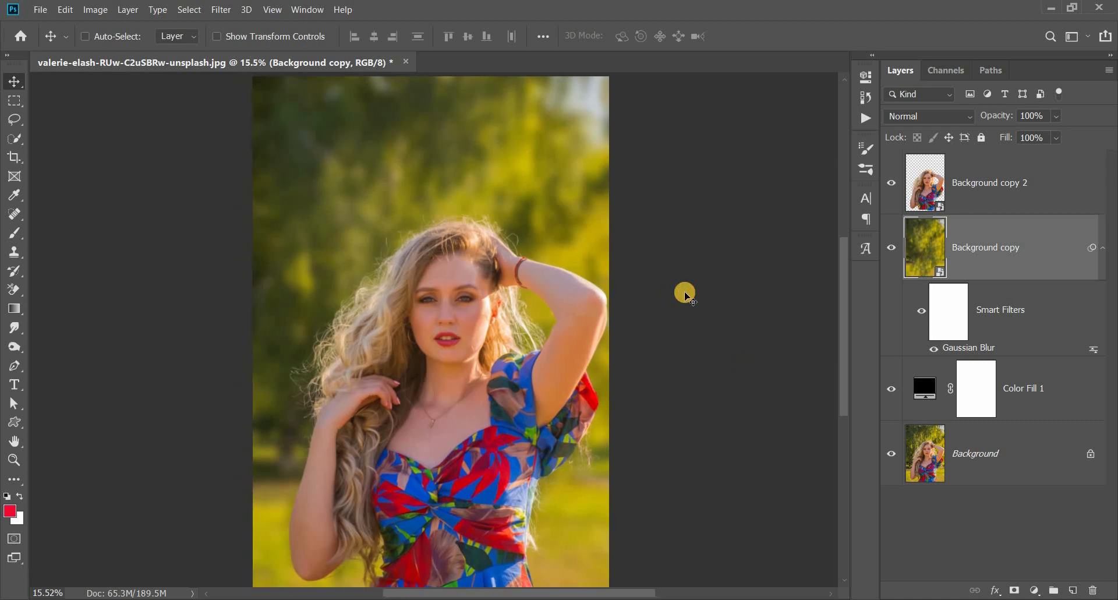
Set the radius of the Background copy layer's Gaussian Blur smart filter to 75 pixels
{"action": "double_click", "coordinate": [969, 349]}
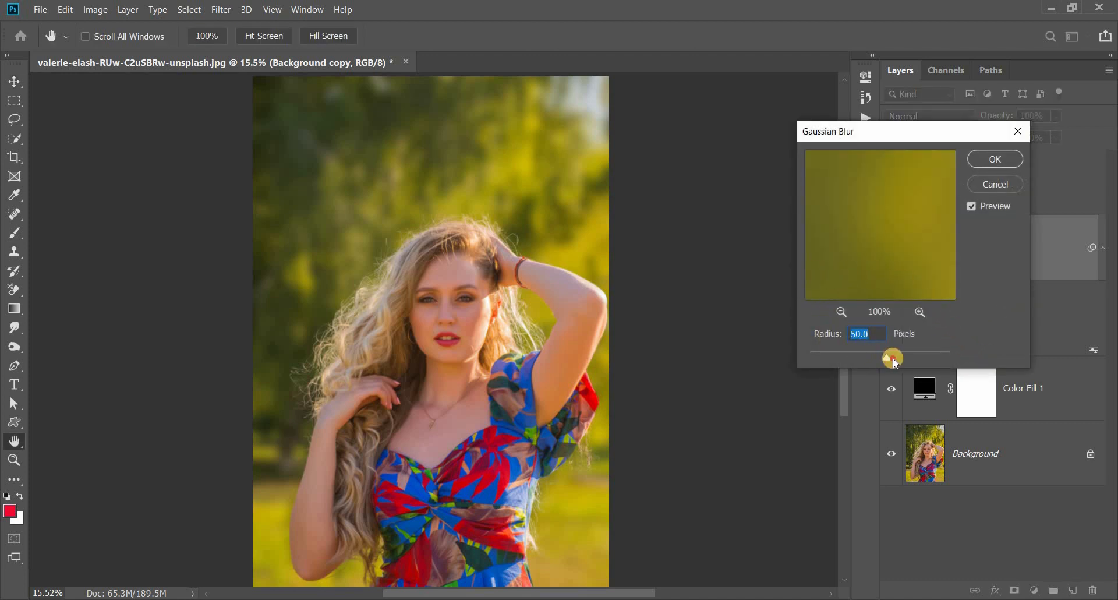
{"action": "left_click_drag", "start_coordinate": [893, 358], "coordinate": [894, 357]}
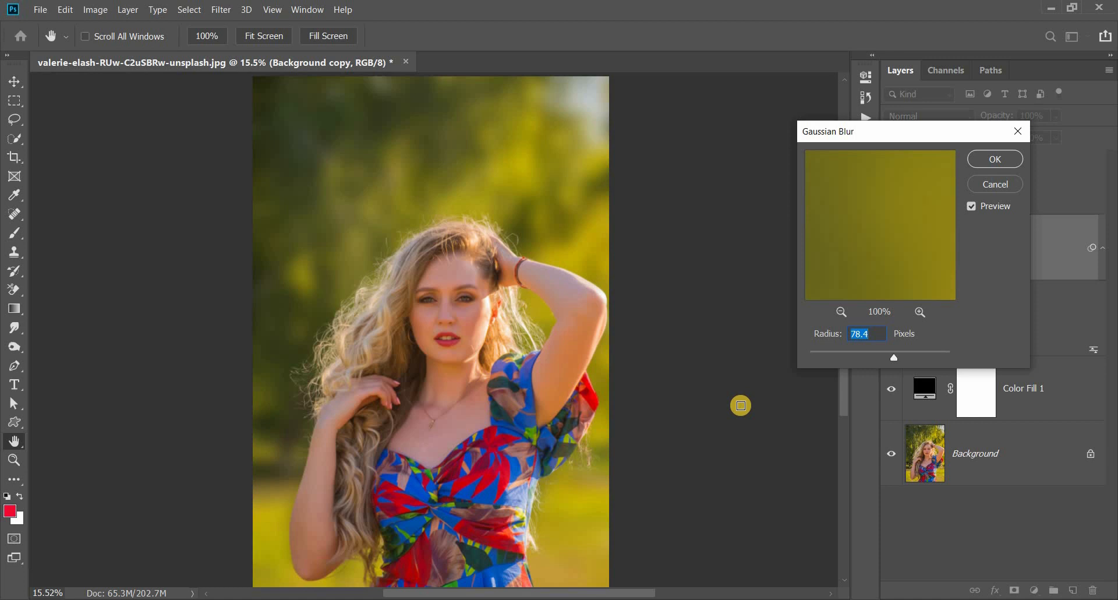
{"action": "type", "text": "75"}
{"action": "left_click", "coordinate": [1008, 165]}
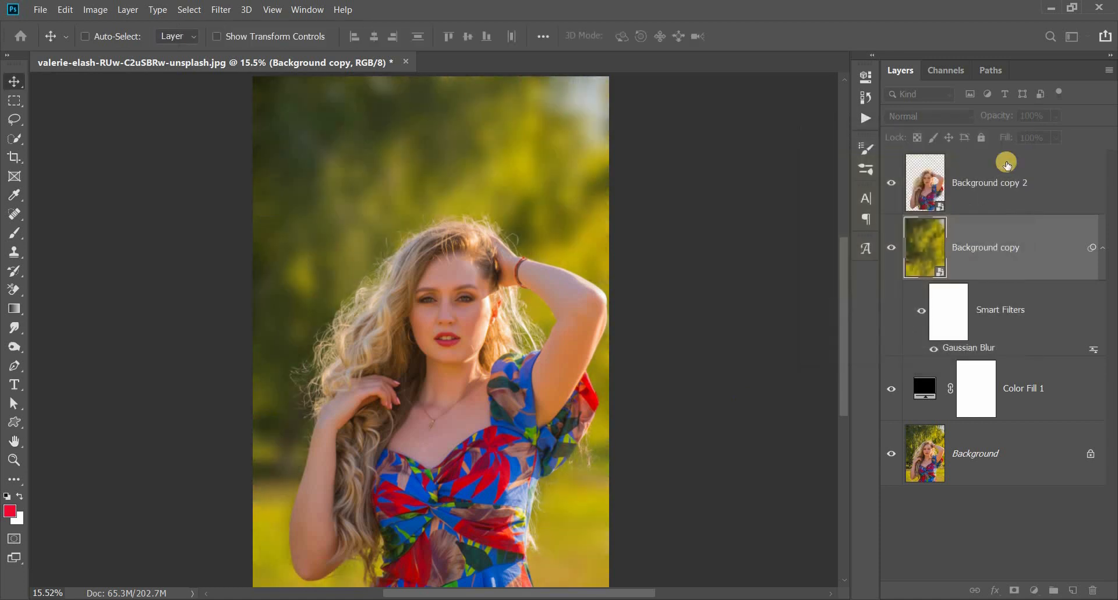
Add a Curves adjustment layer above the Background copy 2 layer
{"action": "left_click", "coordinate": [1033, 187]}
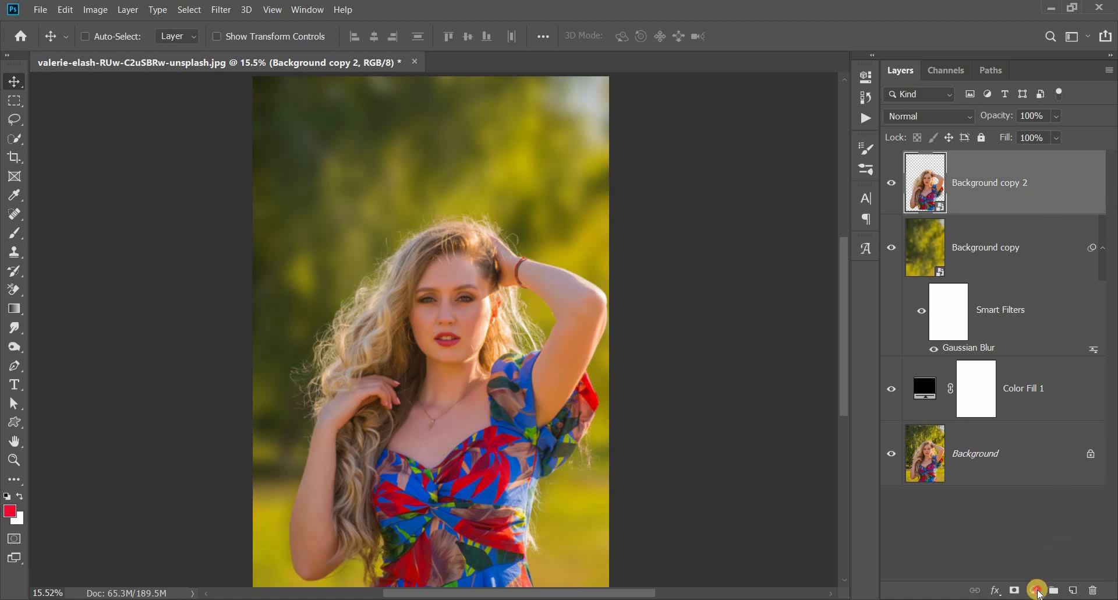
{"action": "left_click", "coordinate": [1037, 590]}
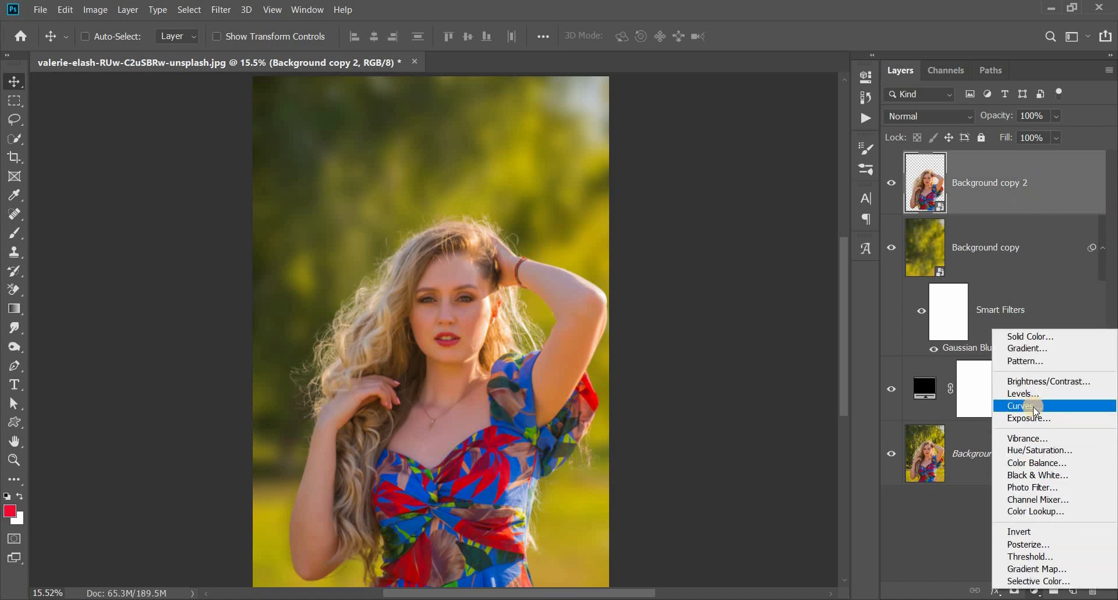
{"action": "left_click", "coordinate": [1034, 407]}
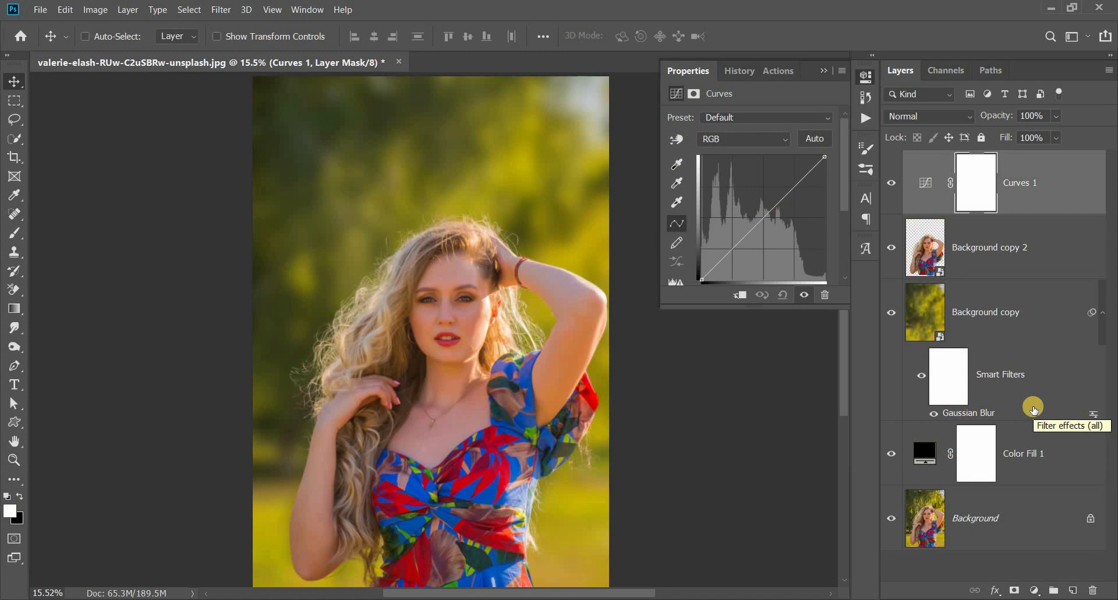
Move the black point of the Red channel curve slightly inward along the baseline to reduce red in the shadows
{"action": "left_click", "coordinate": [721, 140]}
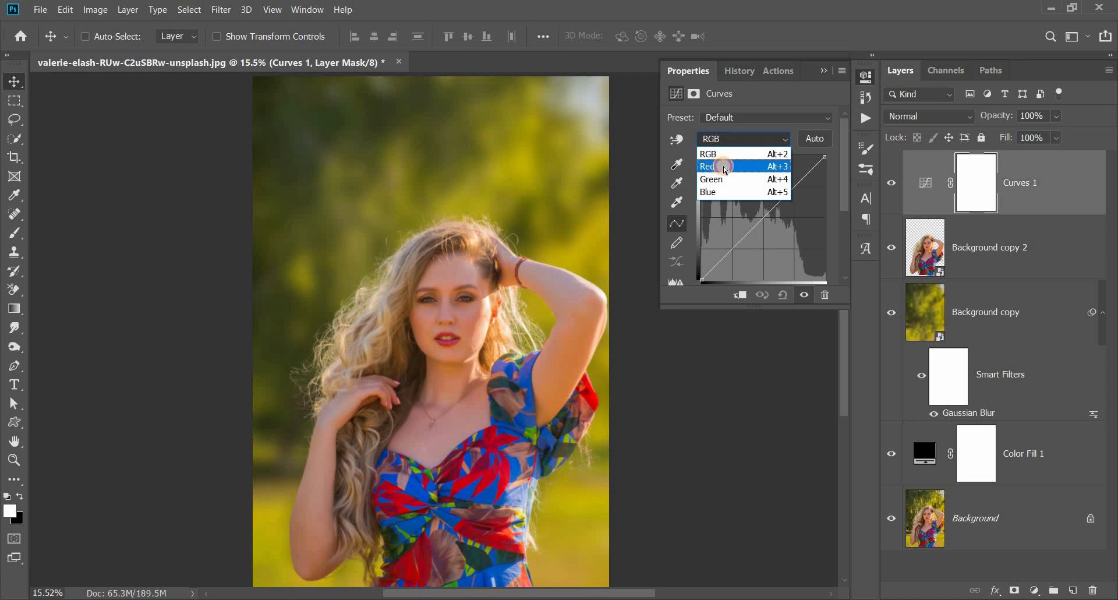
{"action": "left_click", "coordinate": [724, 166]}
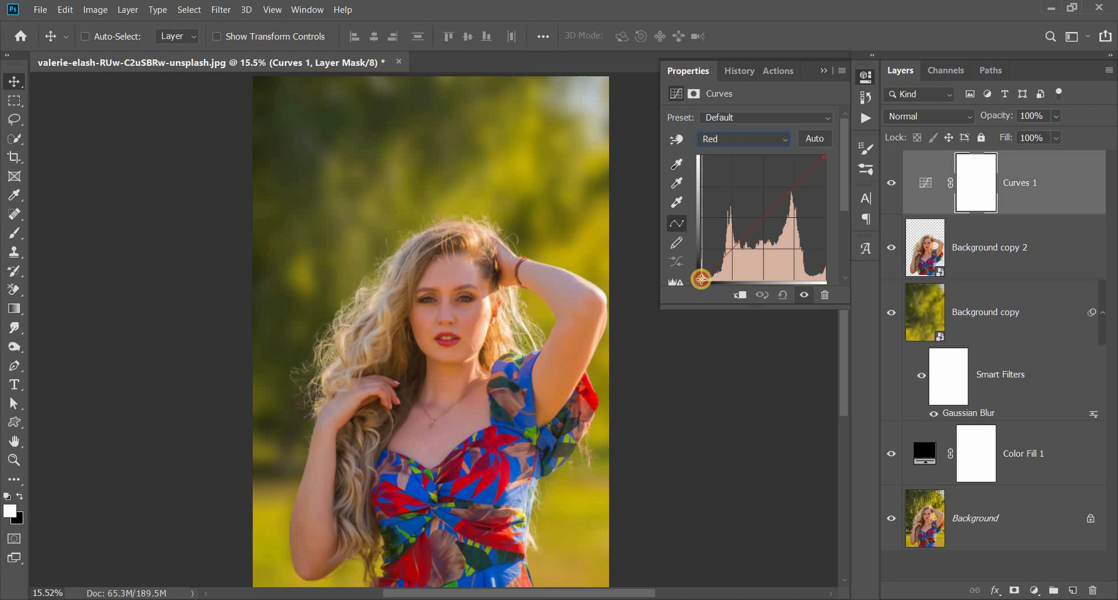
{"action": "left_click_drag", "start_coordinate": [701, 278], "coordinate": [680, 267]}
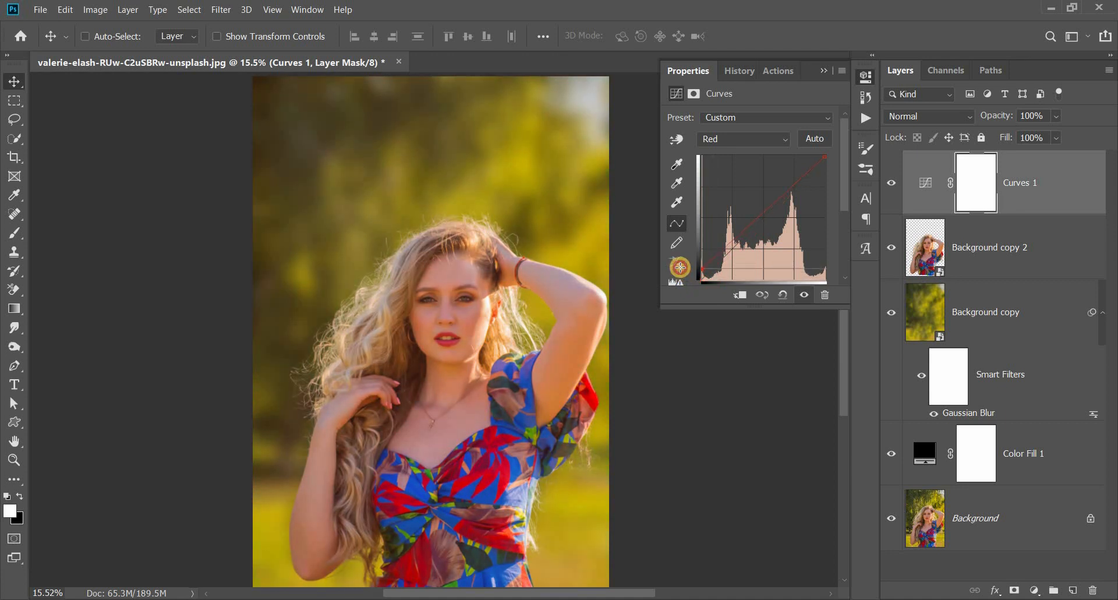
{"action": "left_click_drag", "start_coordinate": [681, 267], "coordinate": [708, 300]}
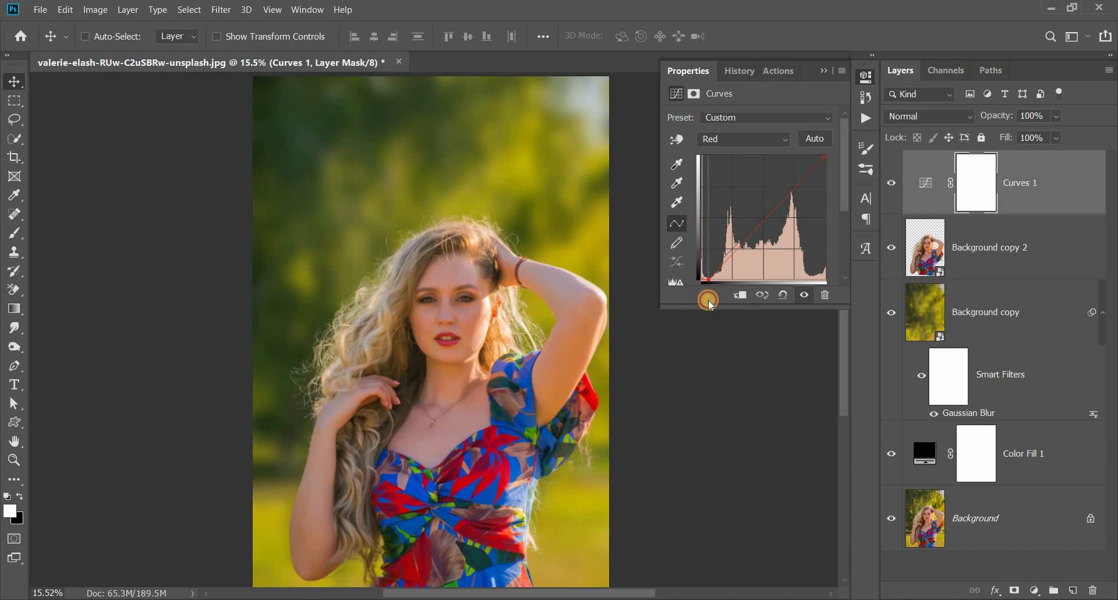
Move the black point of the Green channel curve slightly inward along the baseline to reduce green in the shadows
{"action": "left_click", "coordinate": [729, 140]}
{"action": "left_click", "coordinate": [722, 180]}
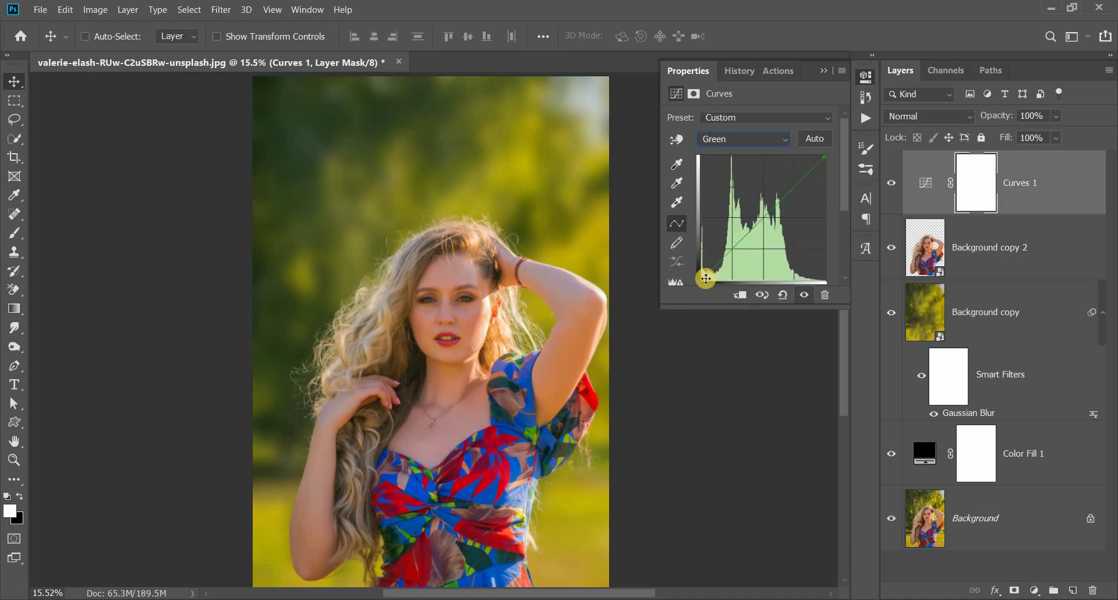
{"action": "left_click_drag", "start_coordinate": [702, 280], "coordinate": [706, 286]}
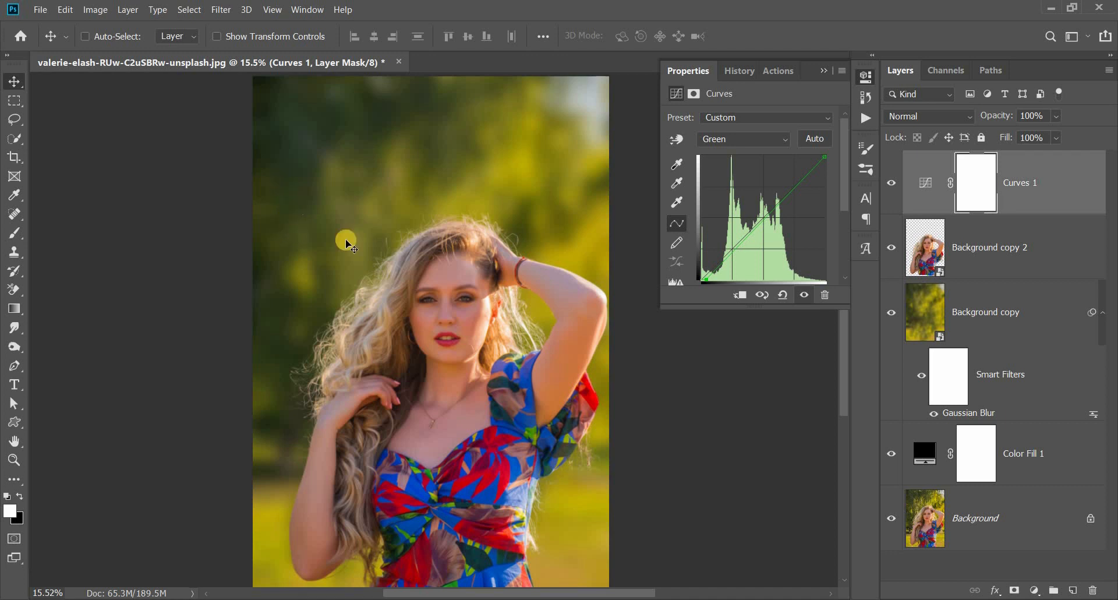
Move the black point of the Blue channel curve inward along the baseline to add yellow to the shadows
{"action": "left_click", "coordinate": [722, 139]}
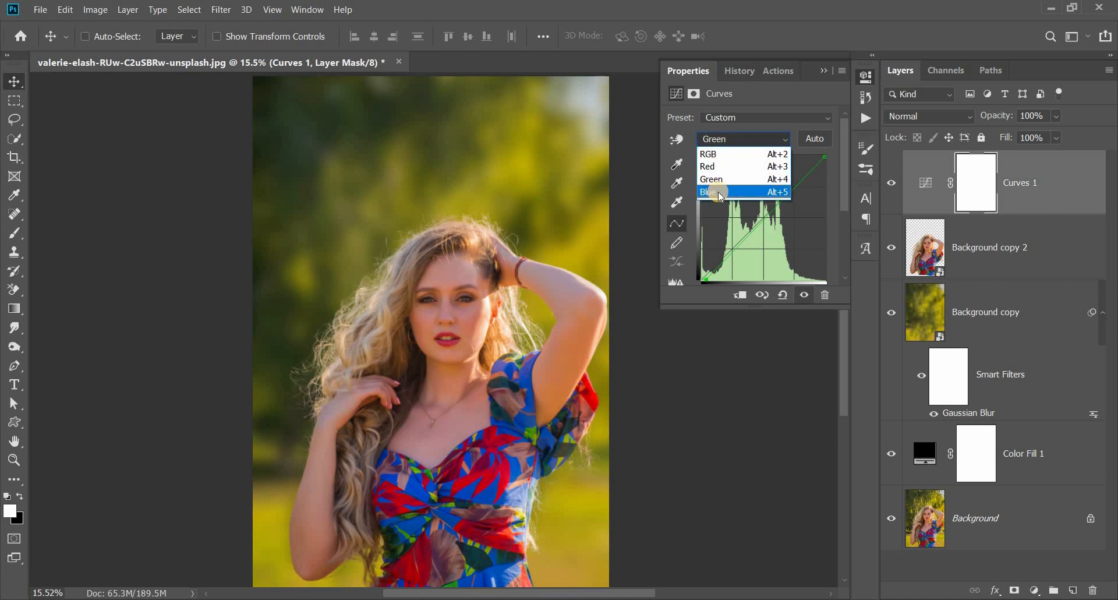
{"action": "left_click", "coordinate": [718, 191]}
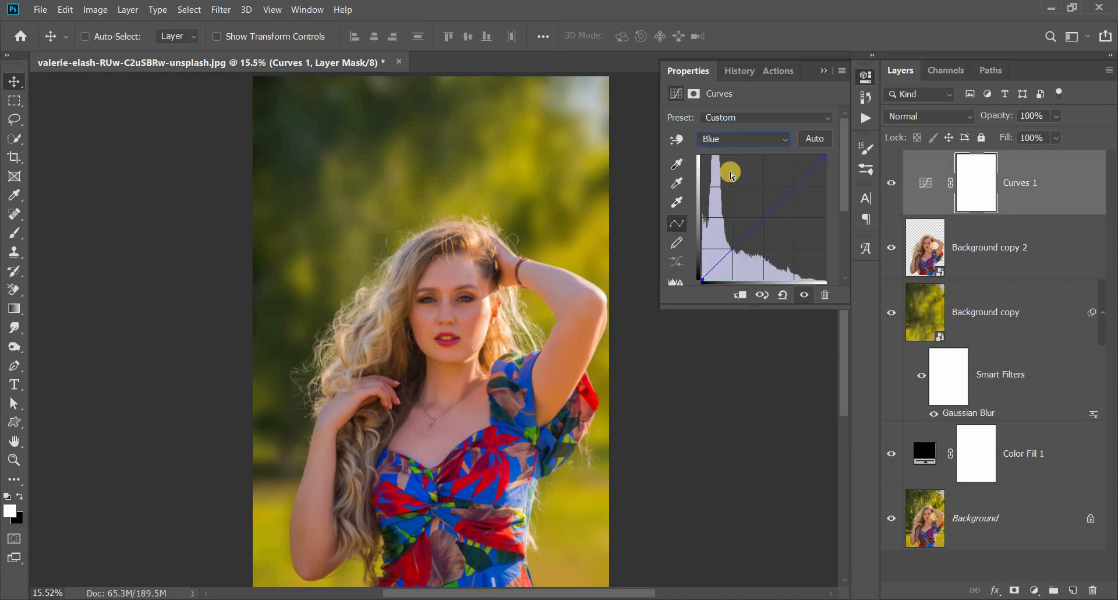
{"action": "left_click", "coordinate": [700, 279]}
{"action": "left_click_drag", "start_coordinate": [701, 278], "coordinate": [690, 269]}
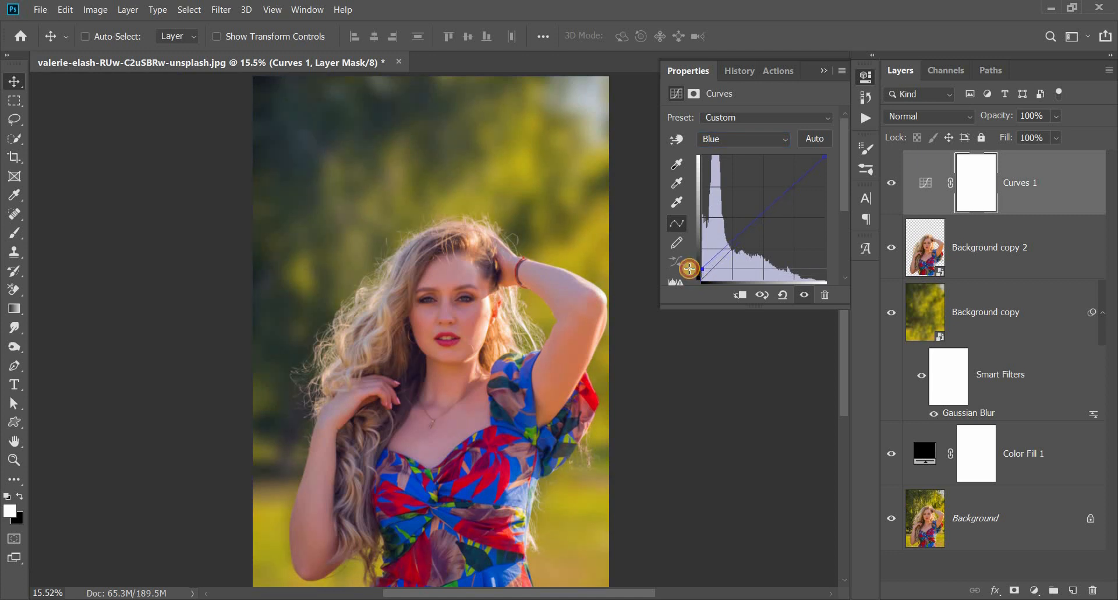
{"action": "left_click_drag", "start_coordinate": [689, 269], "coordinate": [709, 315]}
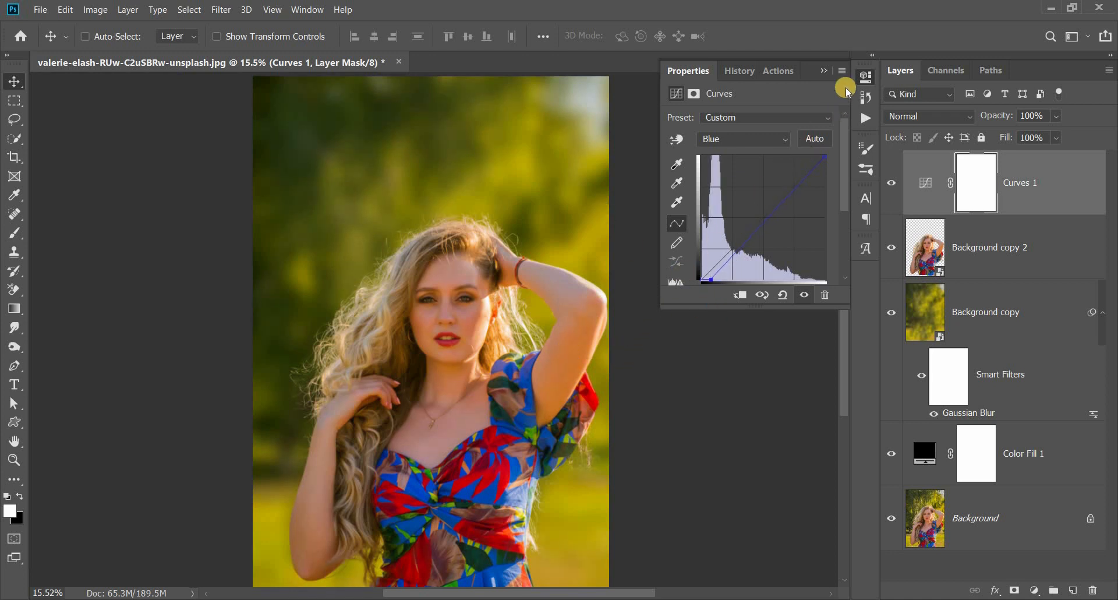
Compare the portrait with and without the Curves 1 adjustment, leaving the layer visible
{"action": "left_click", "coordinate": [893, 184]}
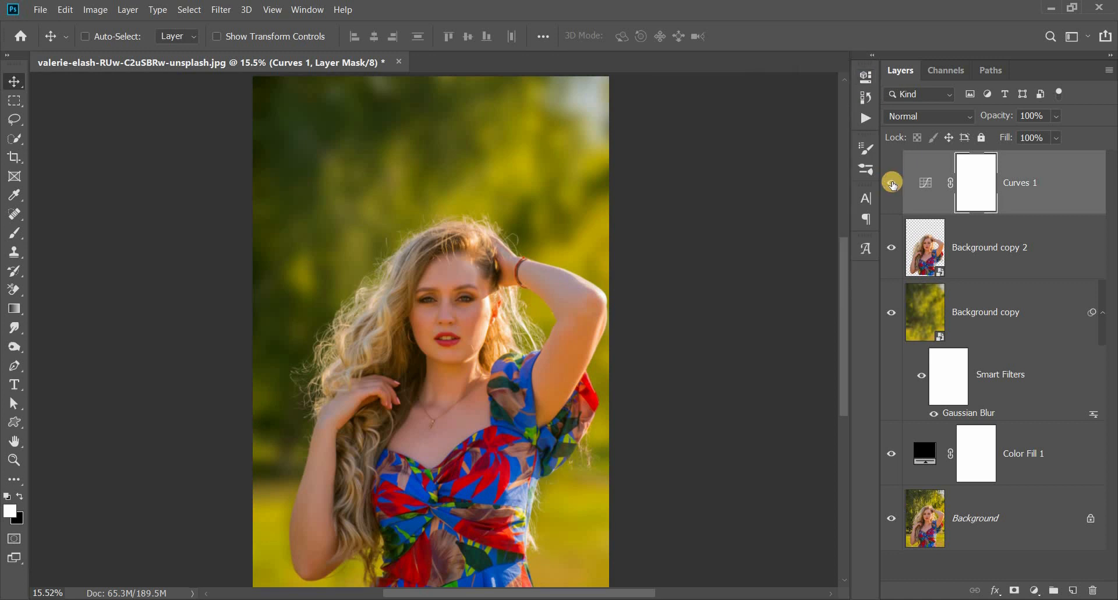
{"action": "left_click", "coordinate": [893, 184]}
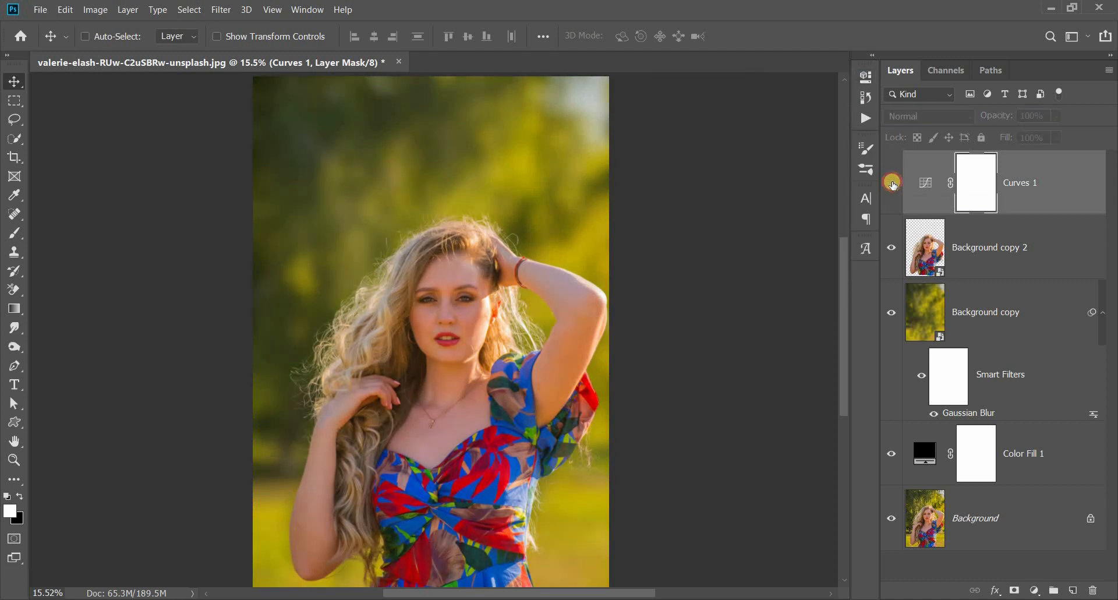
{"action": "left_click", "coordinate": [893, 184]}
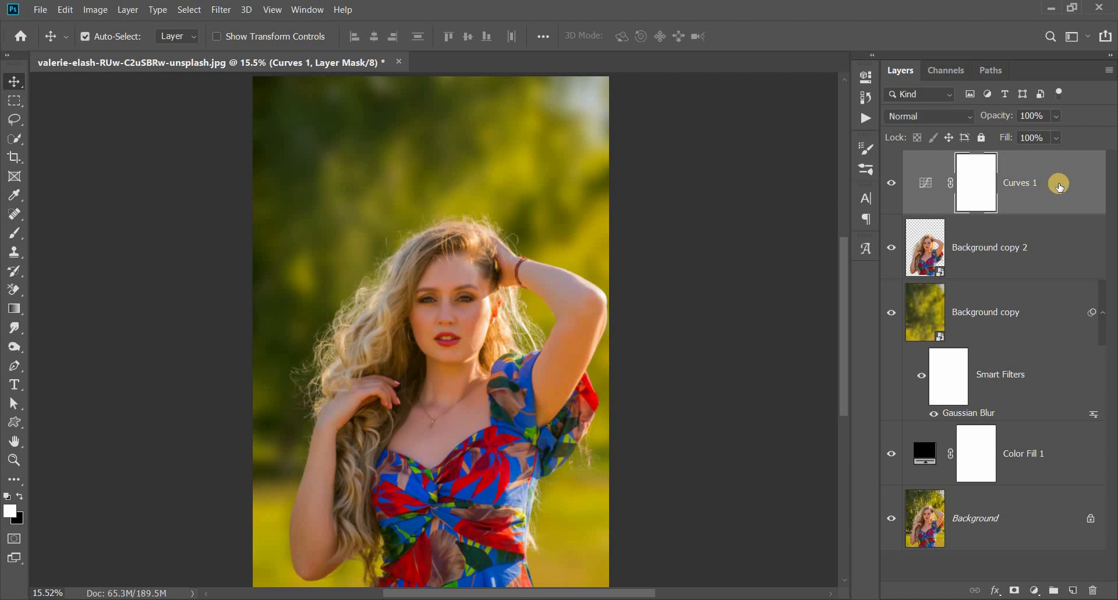
Stamp all visible layers into a new top layer and apply the Camera Raw Filter to it with Temperature +10 and Tint +5
{"action": "key", "text": "ctrl+shift+alt+e"}
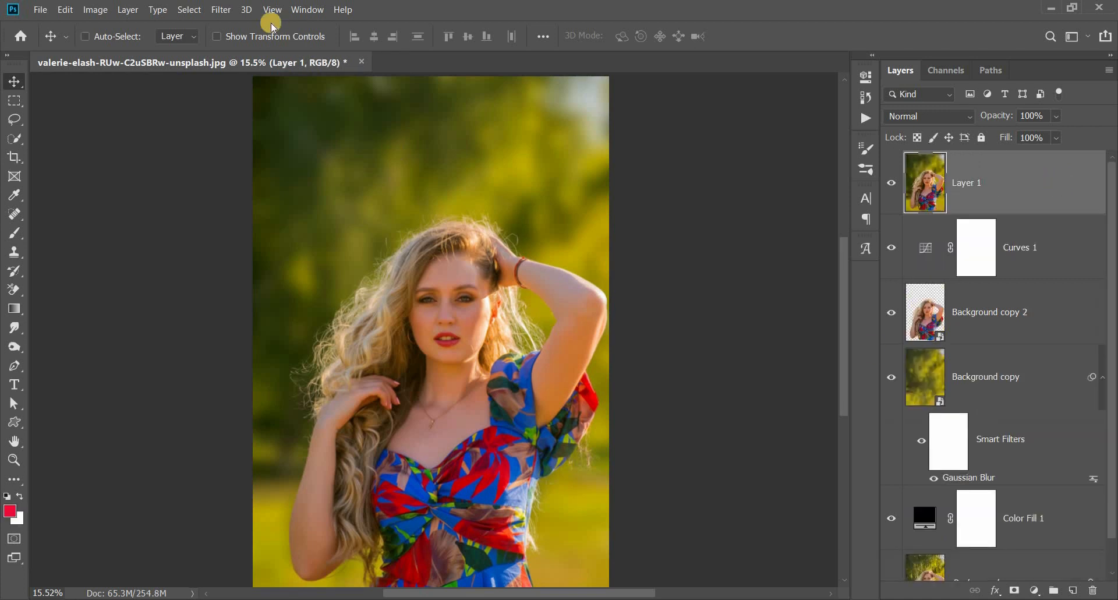
{"action": "left_click", "coordinate": [222, 9]}
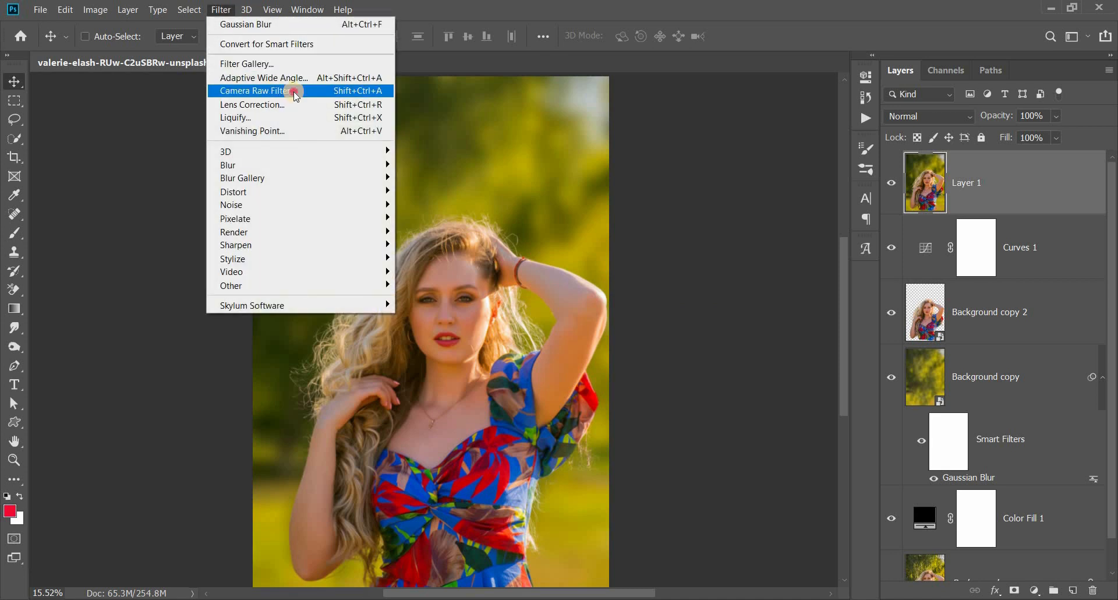
{"action": "left_click", "coordinate": [294, 92]}
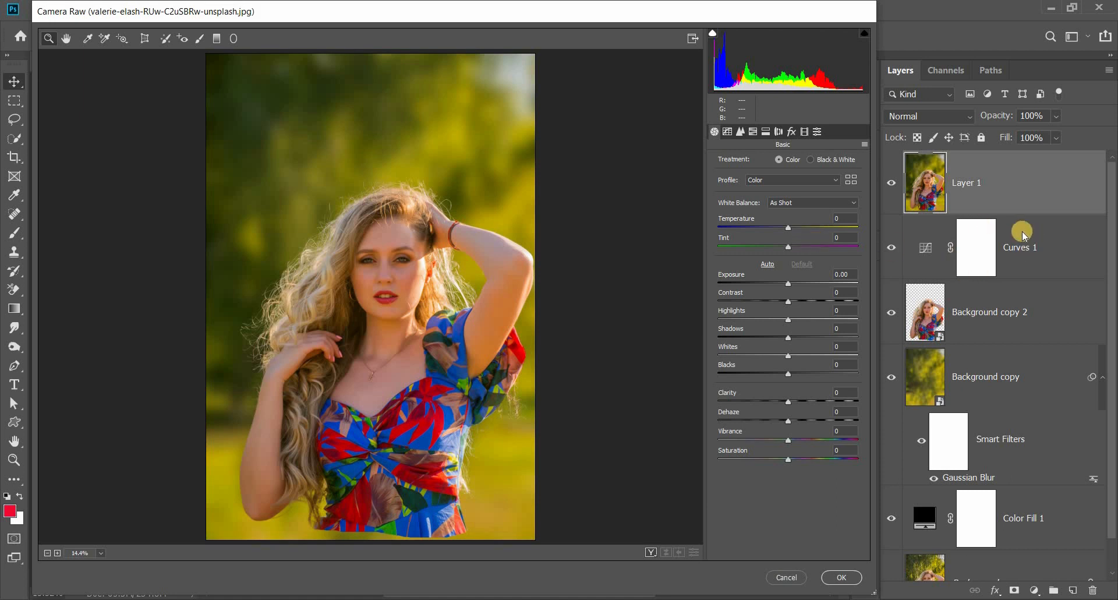
{"action": "left_click", "coordinate": [790, 230]}
{"action": "left_click_drag", "start_coordinate": [792, 233], "coordinate": [795, 233]}
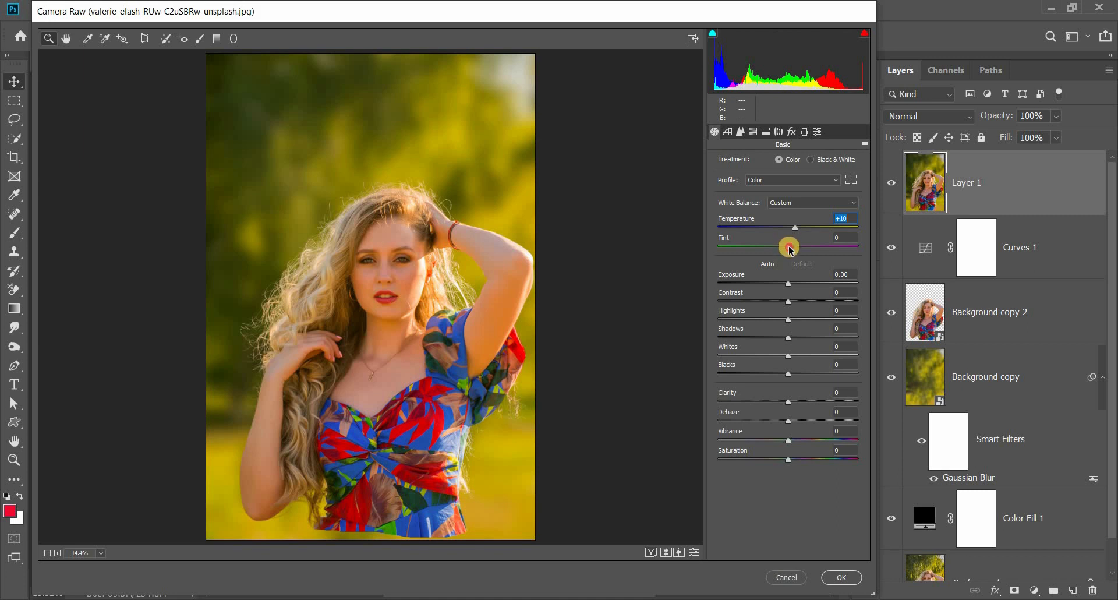
{"action": "mouse_move", "coordinate": [790, 249]}
{"action": "left_mouse_down"}
{"action": "mouse_move", "coordinate": [844, 251]}
{"action": "mouse_move", "coordinate": [774, 253]}
{"action": "mouse_move", "coordinate": [795, 254]}
{"action": "left_mouse_up"}
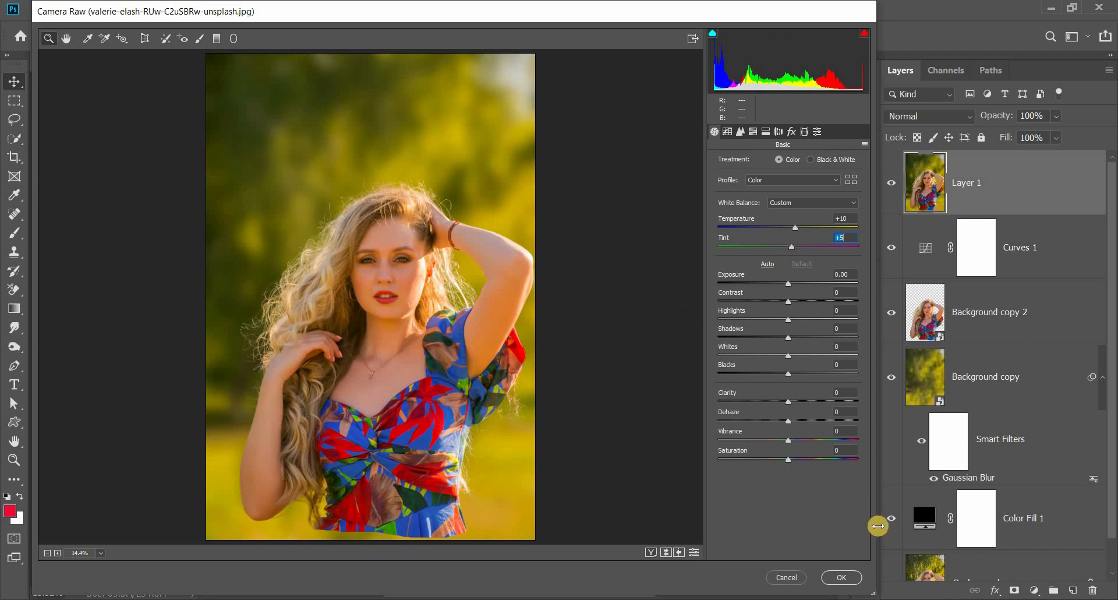
{"action": "left_click", "coordinate": [843, 578]}
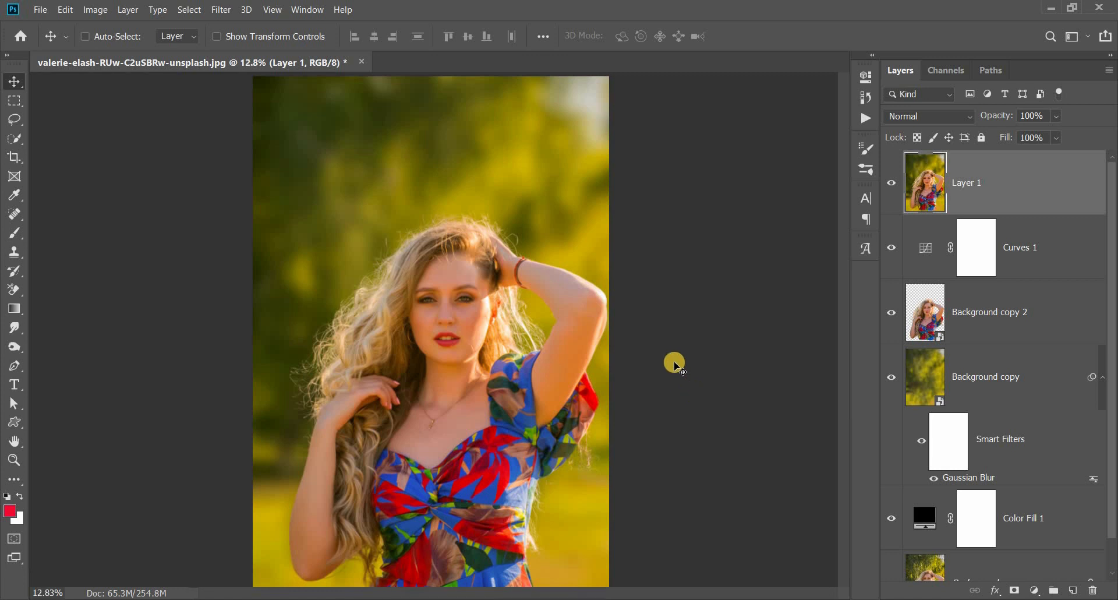
Crop the image with a full-width rectangular selection that trims thin strips off its upper and lower edges, including below the dress, then deselect
{"action": "scroll", "coordinate": [683, 379], "scroll_direction": "down", "scroll_amount": 1}
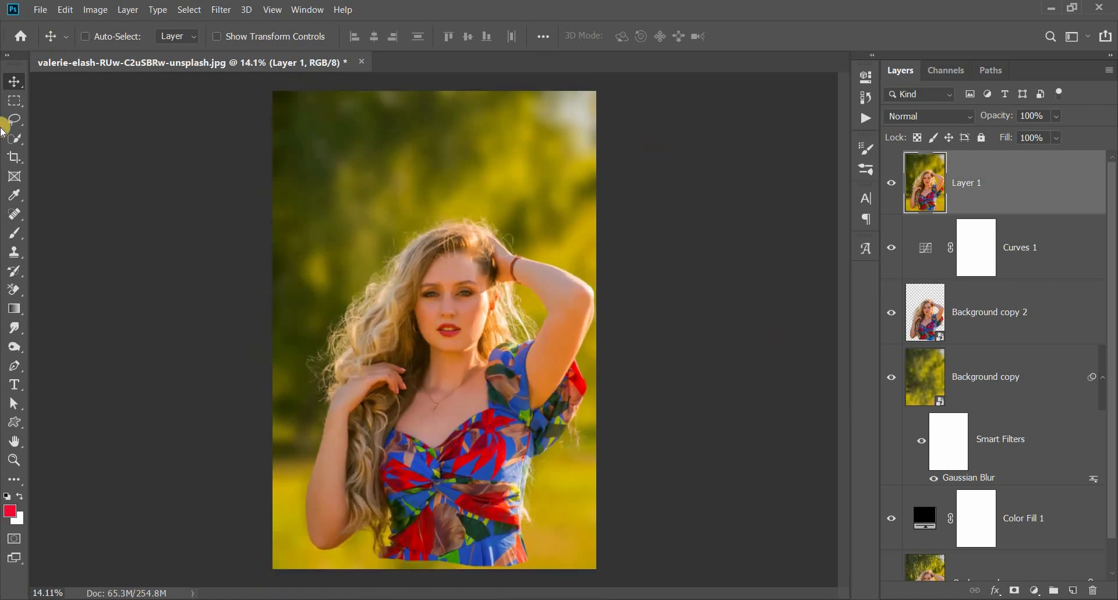
{"action": "left_click", "coordinate": [16, 100]}
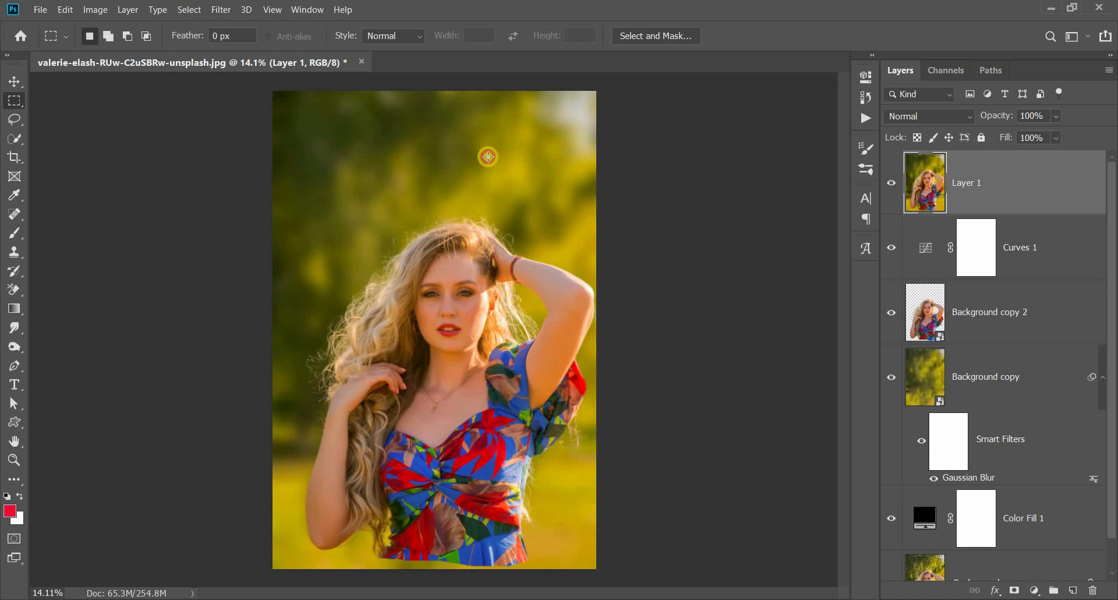
{"action": "mouse_move", "coordinate": [488, 157]}
{"action": "left_mouse_down"}
{"action": "mouse_move", "coordinate": [646, 445]}
{"action": "mouse_move", "coordinate": [670, 559]}
{"action": "left_mouse_up"}
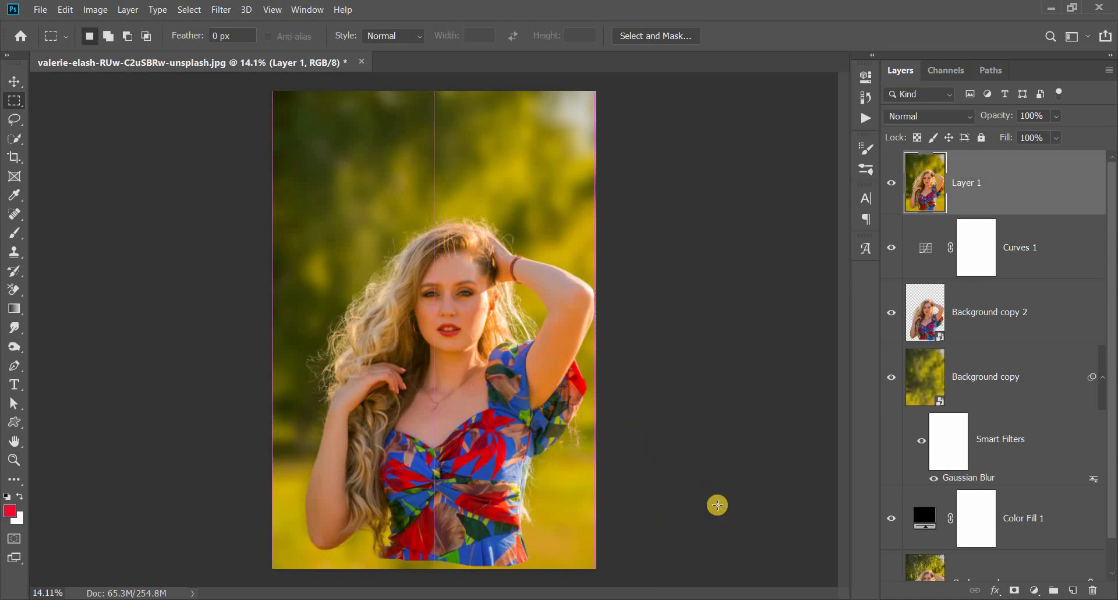
{"action": "key", "text": "alt+i"}
{"action": "key", "text": "p"}
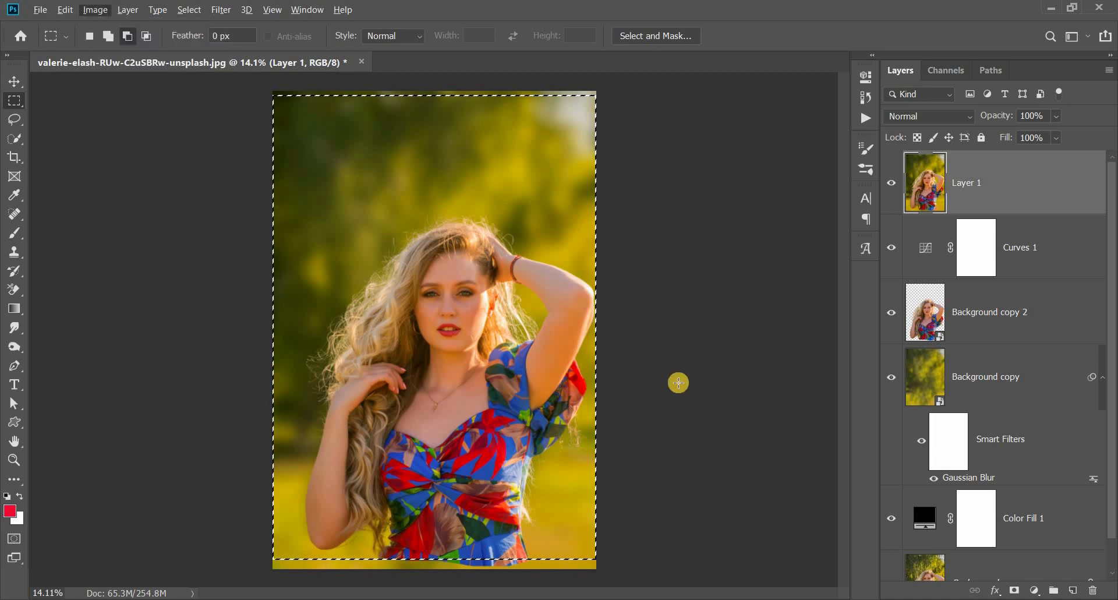
{"action": "key", "text": "ctrl+0"}
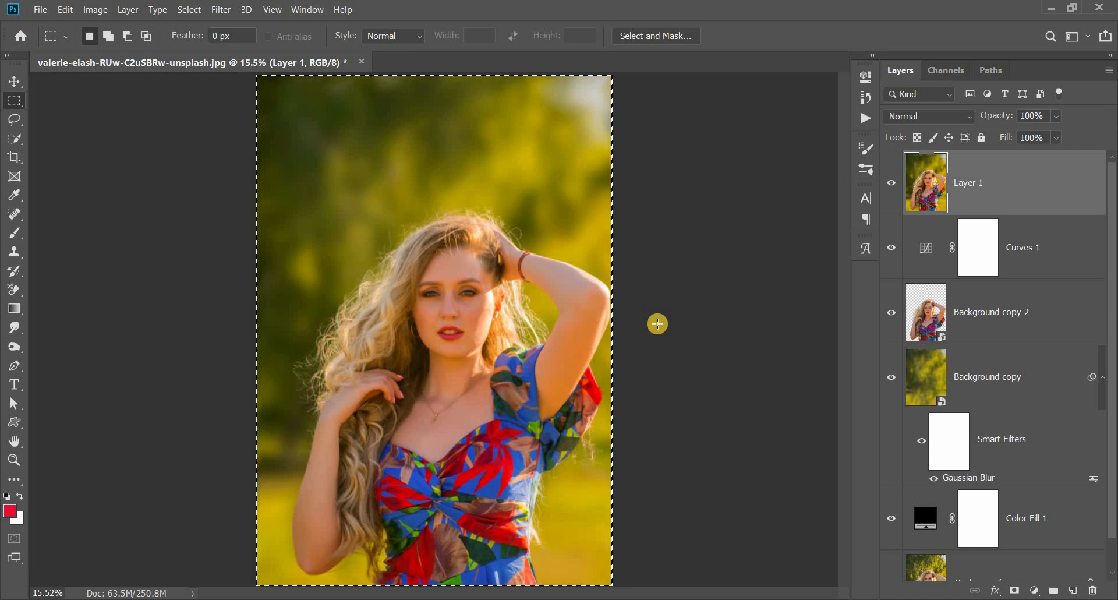
{"action": "key", "text": "ctrl+d"}
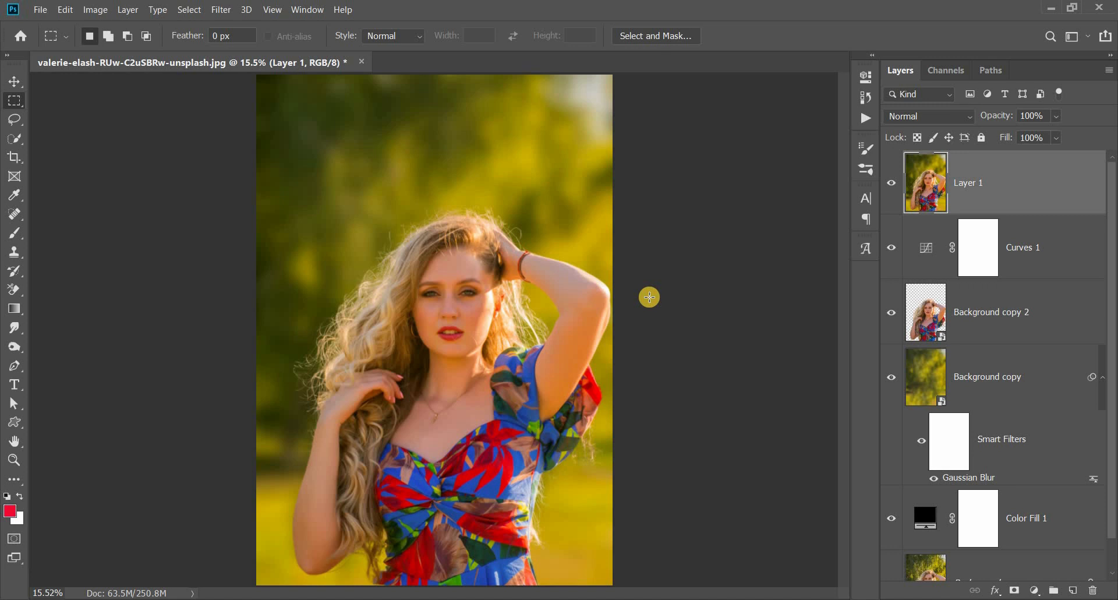
Compare the finished composite with the original Background layer shown alone, leaving all layers visible
{"action": "scroll", "coordinate": [649, 297], "scroll_direction": "up", "scroll_amount": 1}
{"action": "scroll", "coordinate": [889, 552], "scroll_direction": "down", "scroll_amount": 1}
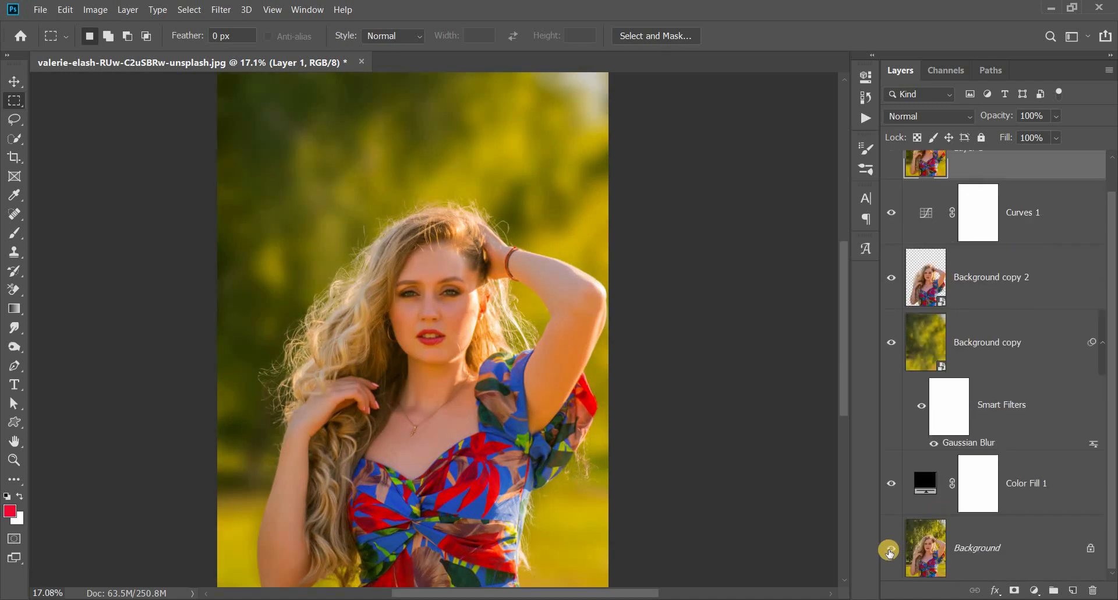
{"action": "left_click", "coordinate": [890, 552], "text": "alt"}
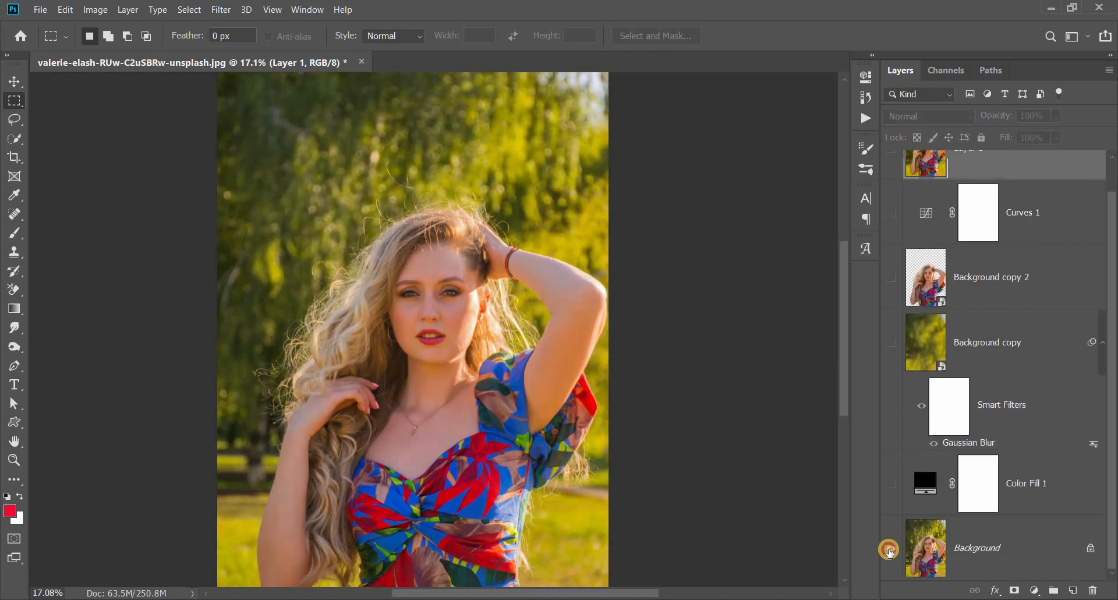
{"action": "left_click", "coordinate": [889, 553], "text": "alt"}
{"action": "left_click", "coordinate": [890, 552], "text": "alt"}
{"action": "left_click", "coordinate": [889, 552], "text": "alt"}
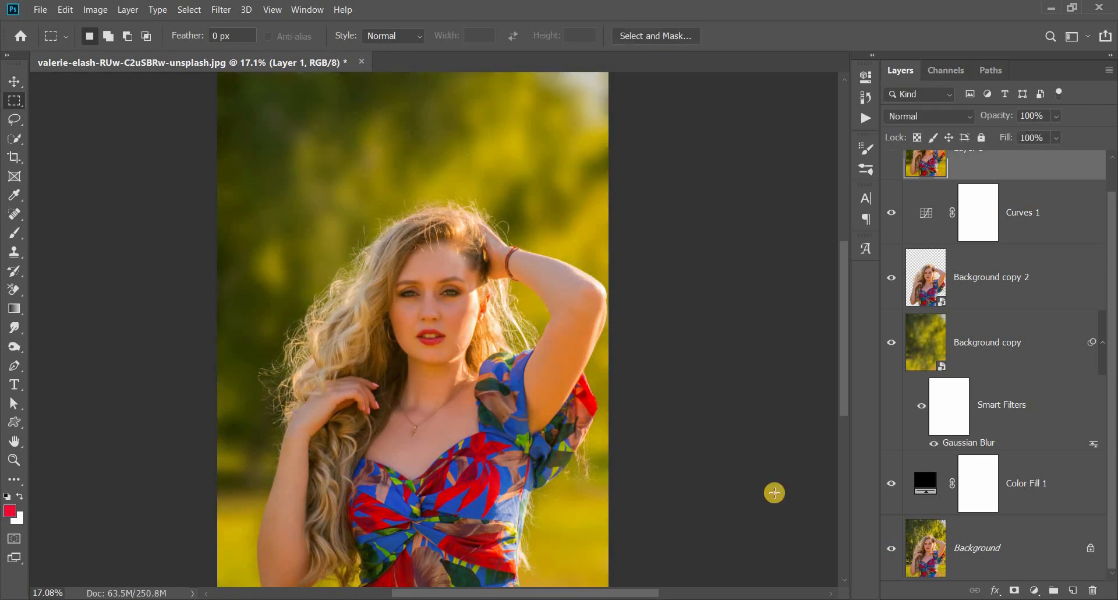